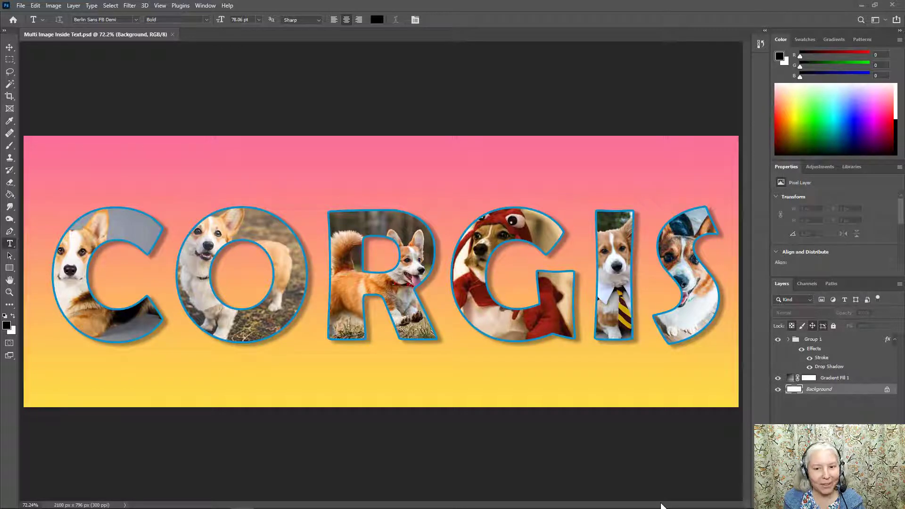
Step: Create a new landscape document named Multi Image Text from the Default Photoshop Size photo preset, 7 x 5 in at 300 ppi
click(21, 8)
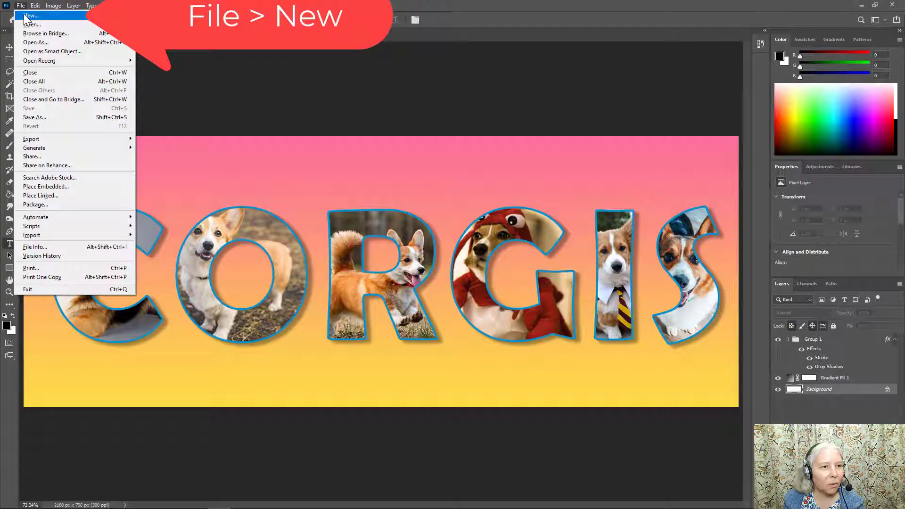
click(29, 16)
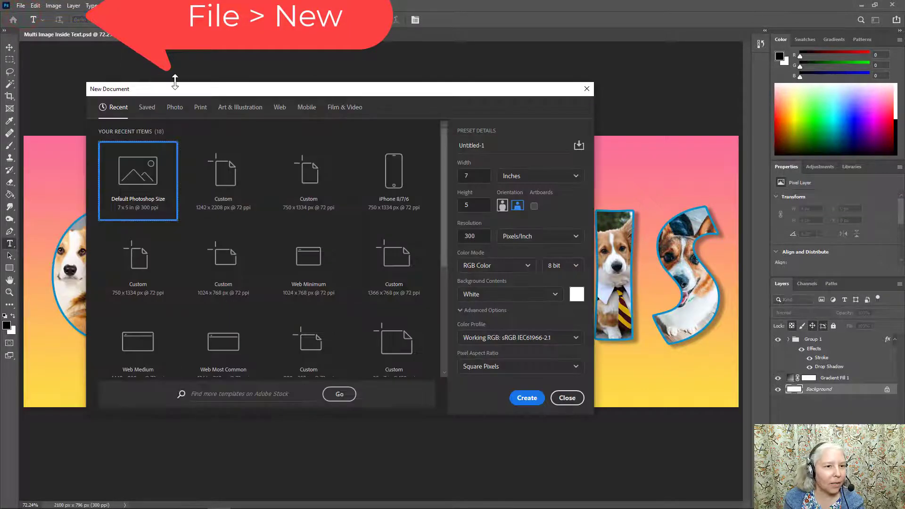
click(173, 110)
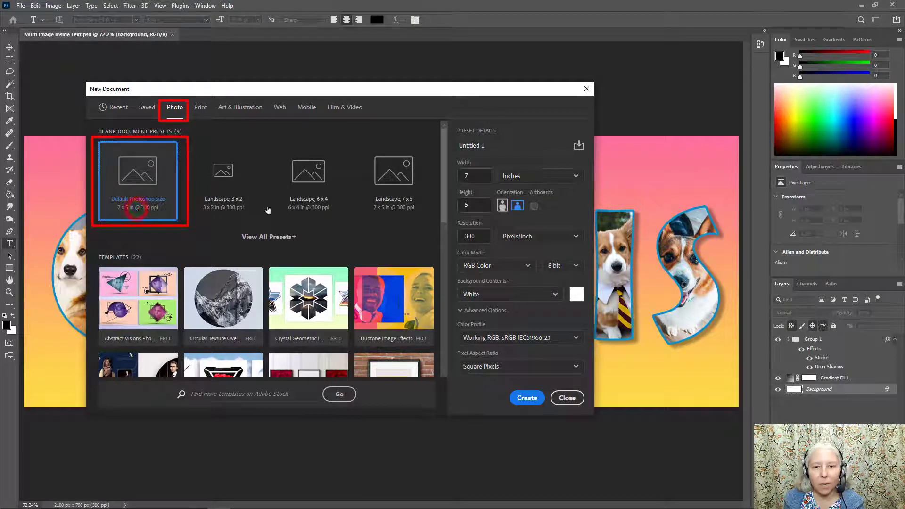
click(504, 145)
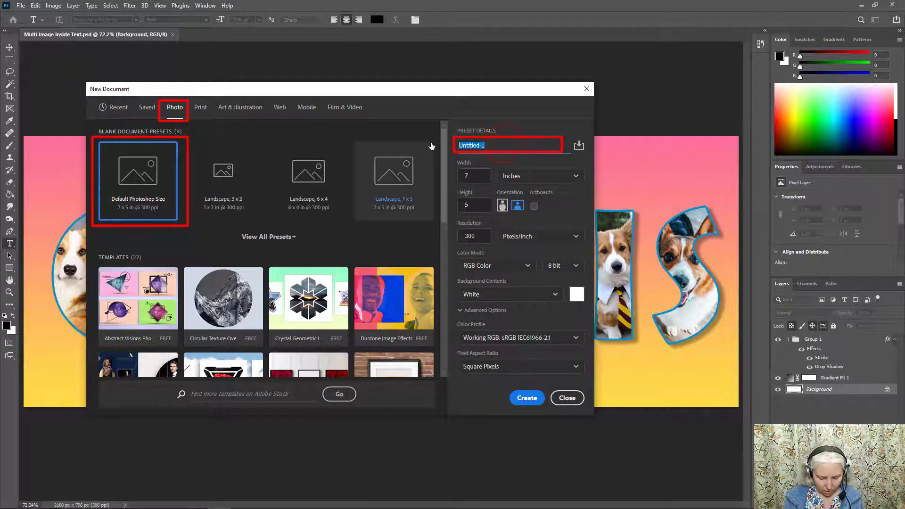
text(Mult)
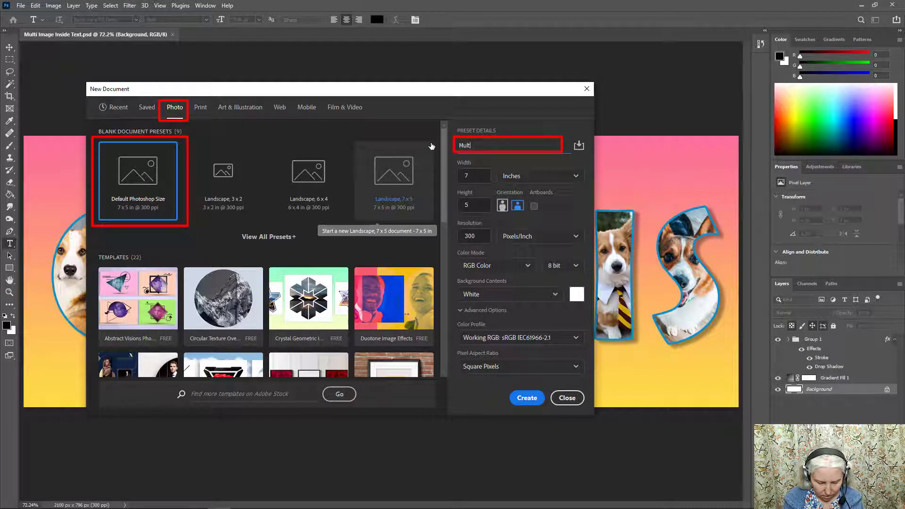
text(i Image Text)
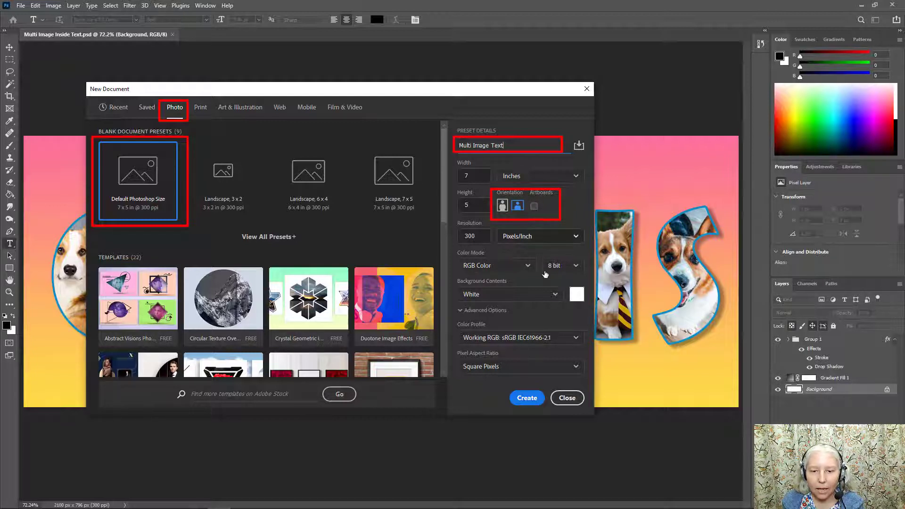
click(528, 399)
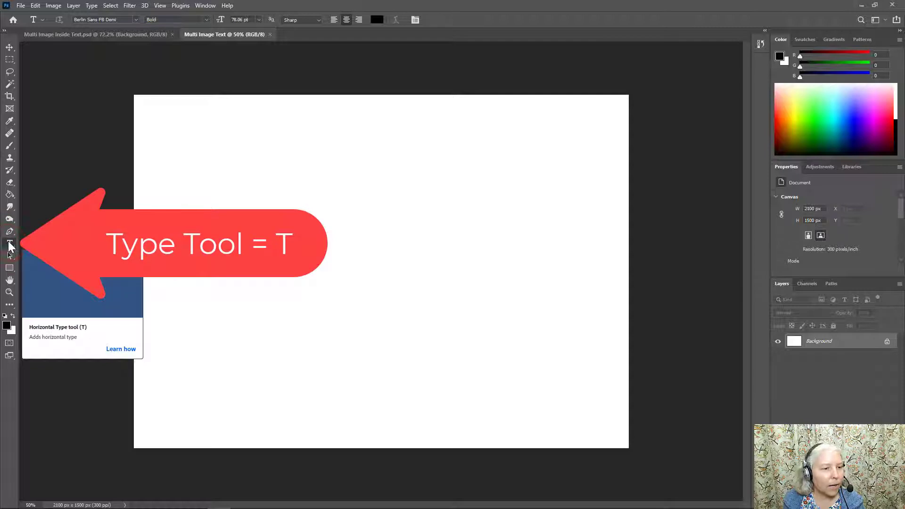
Step: Set up the Horizontal Type tool with the Cooper Black font and a size of 72 pt
click(8, 325)
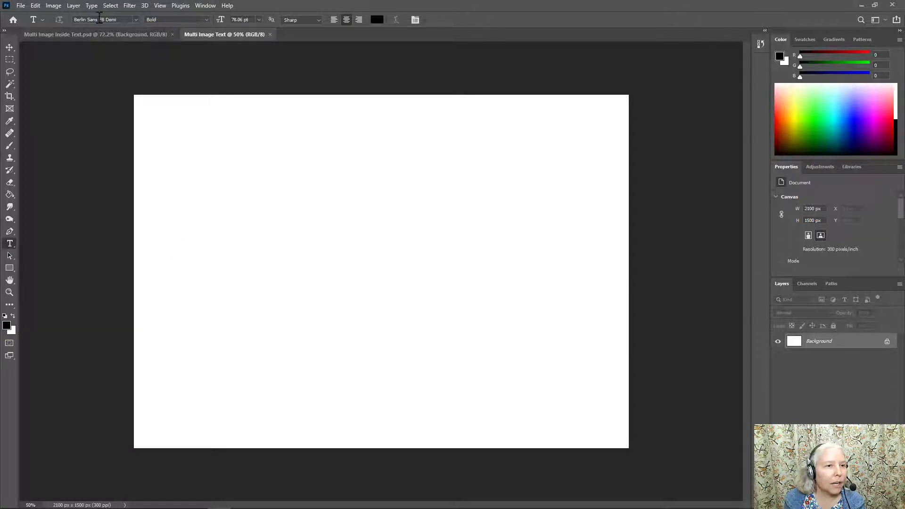
click(136, 19)
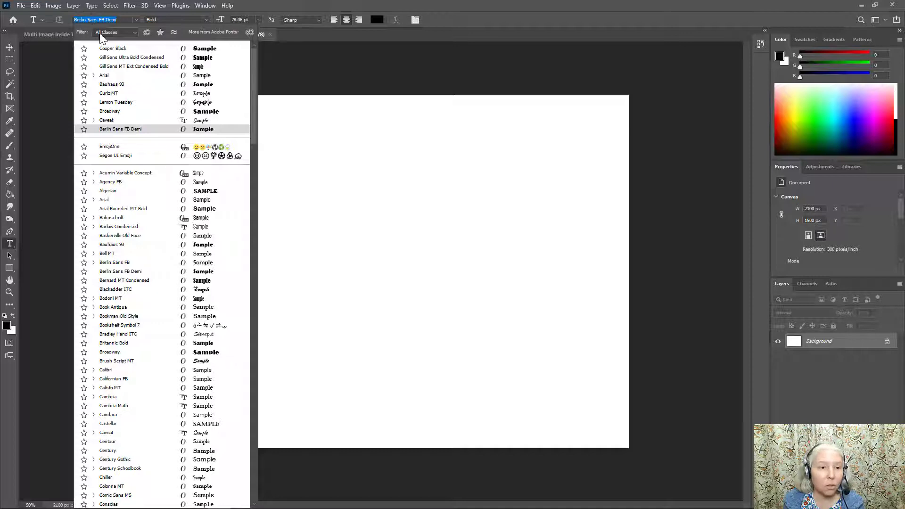
text(c)
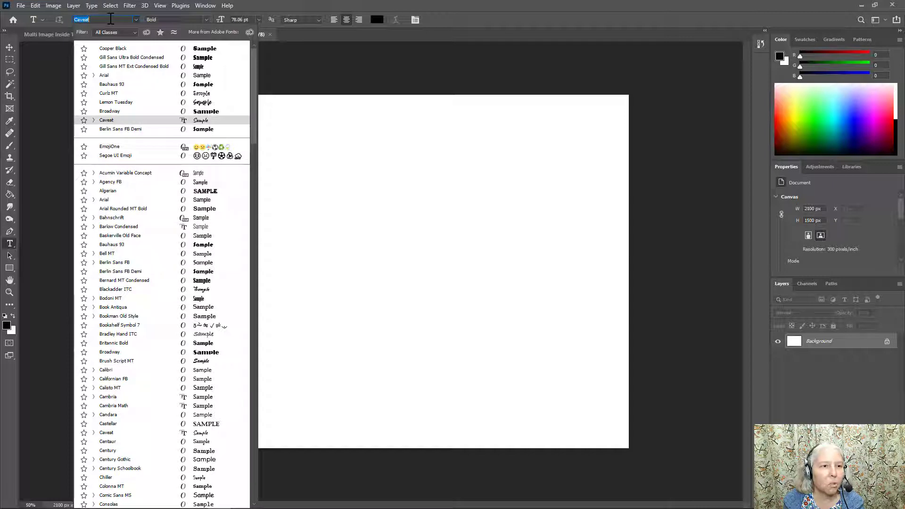
click(114, 49)
click(244, 19)
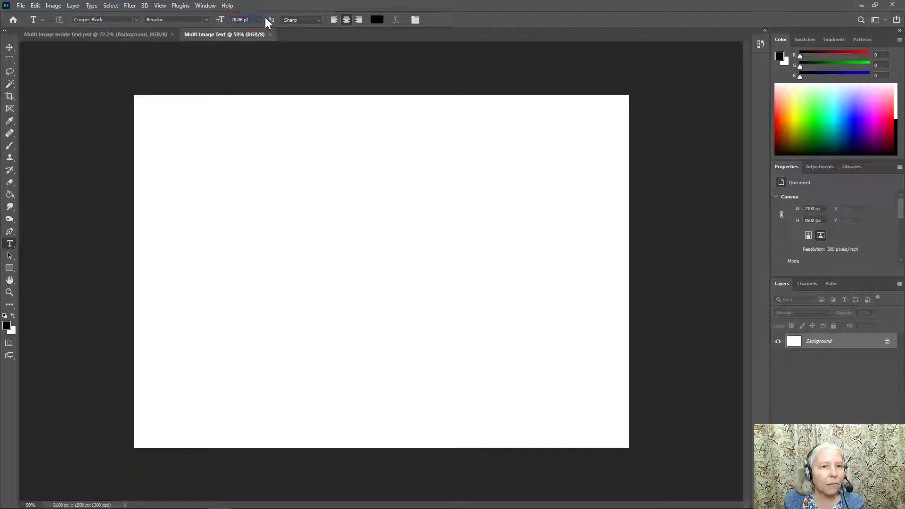
click(258, 19)
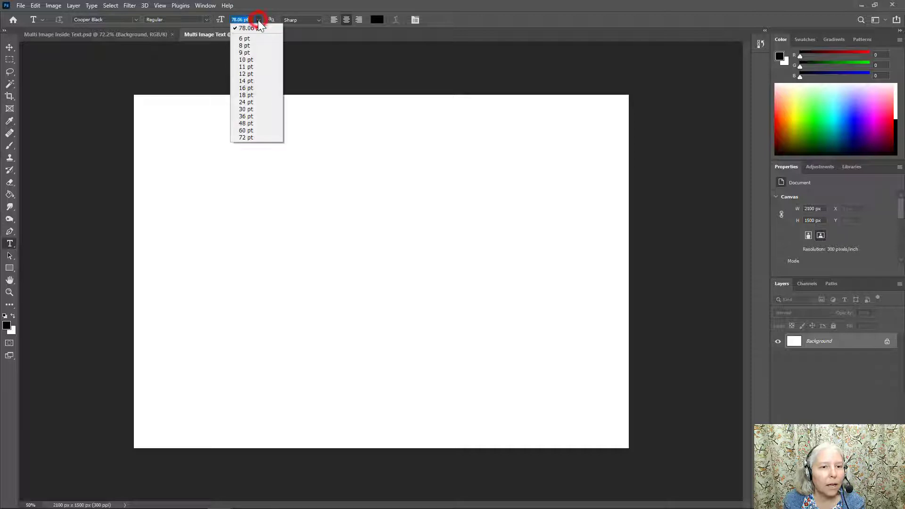
click(247, 138)
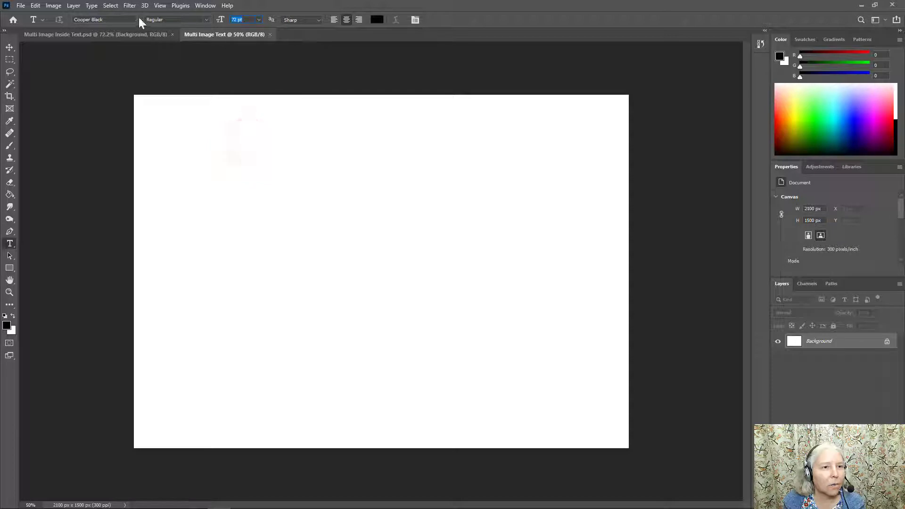
Step: Add the text CORGIS in 72 pt Gill Sans Ultra Bold Condensed on the left half of the canvas
click(279, 277)
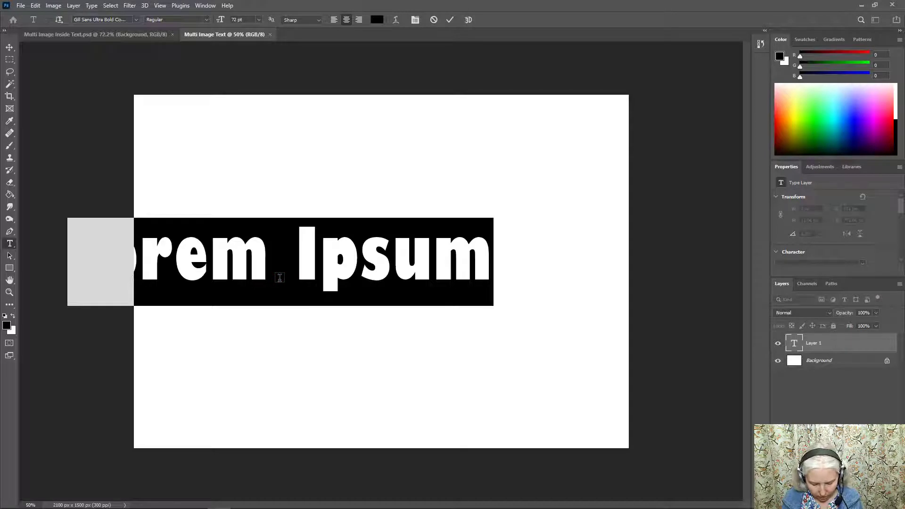
text(CORG)
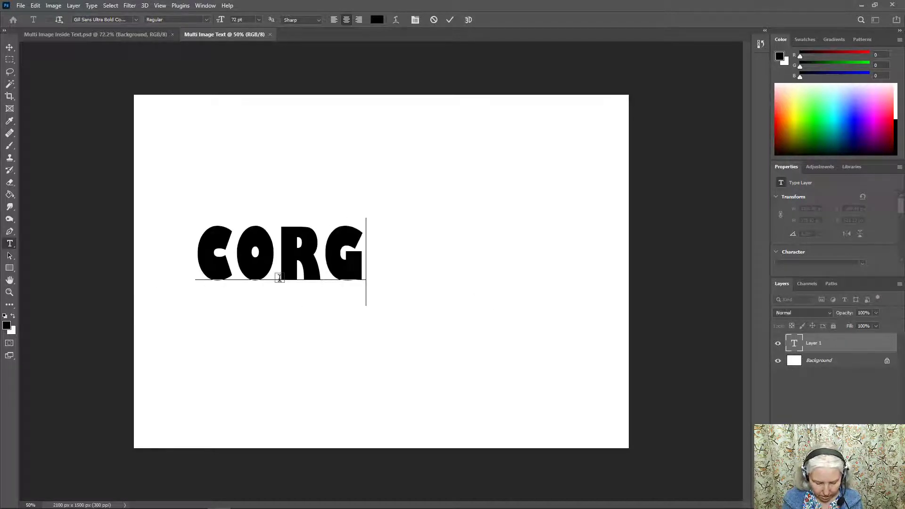
text(IS)
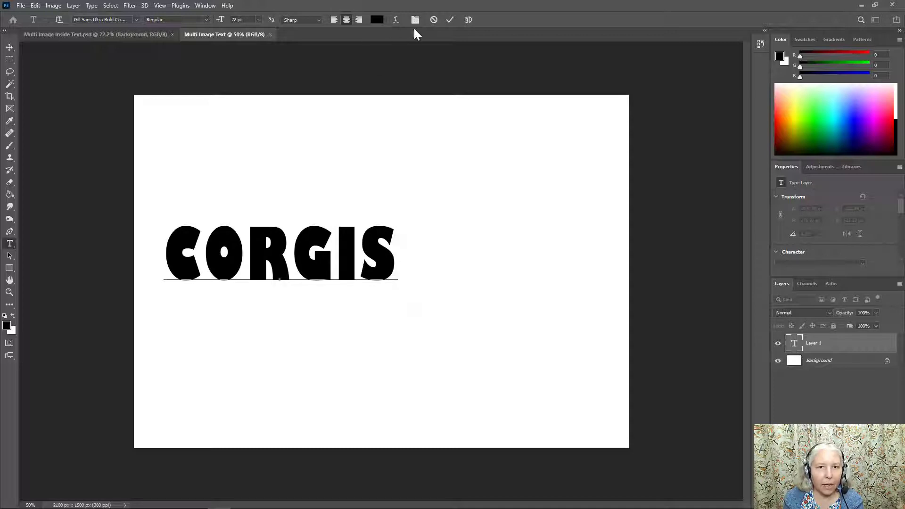
click(449, 19)
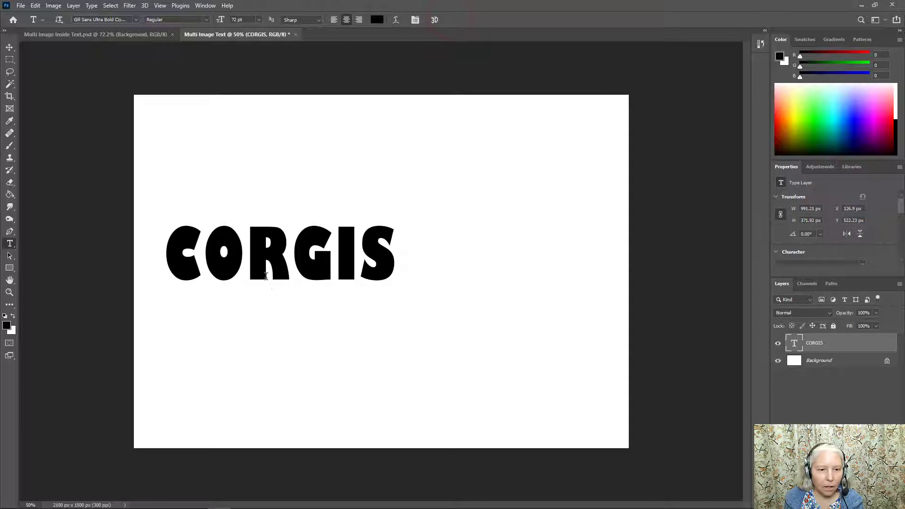
Step: Move the CORGIS text to the horizontal centre of the canvas, slightly above the middle
key(v)
drag(264, 274, 308, 287)
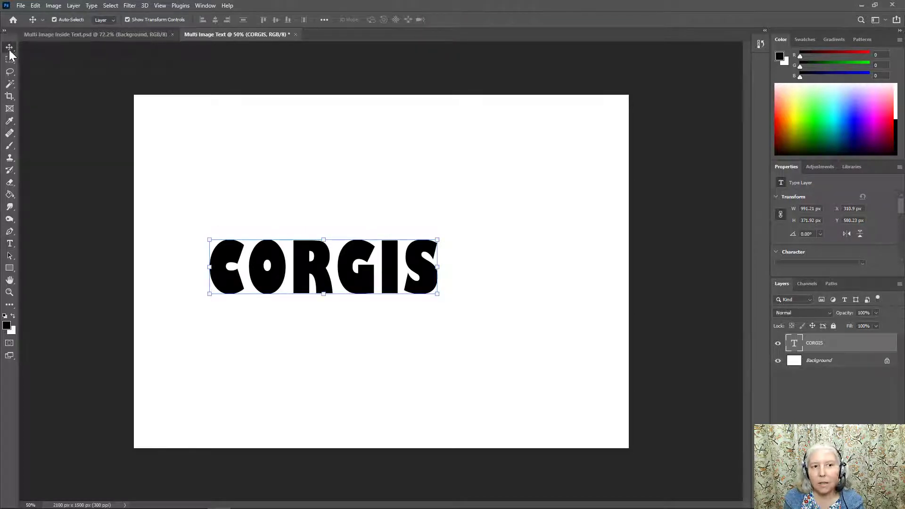
drag(324, 277, 378, 268)
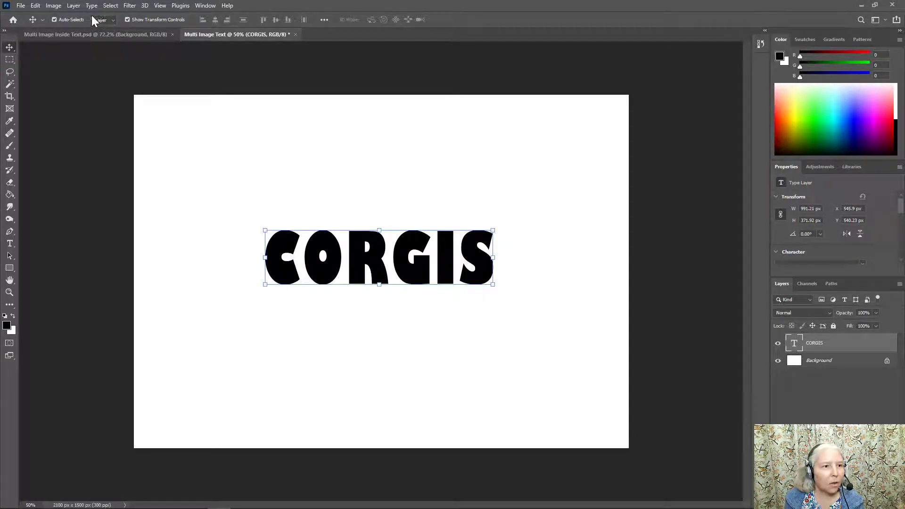
Step: Enlarge the CORGIS text with Free Transform to about 192% so it spans nearly the full canvas width
click(35, 6)
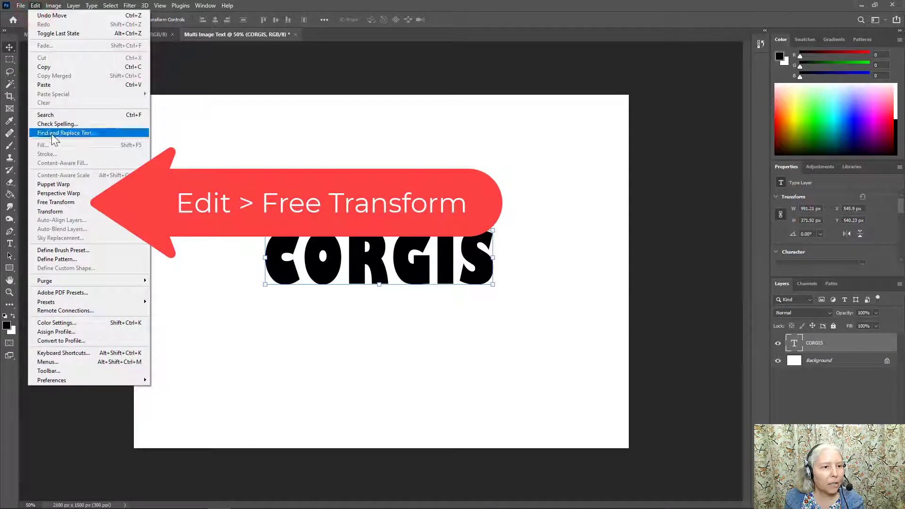
click(55, 202)
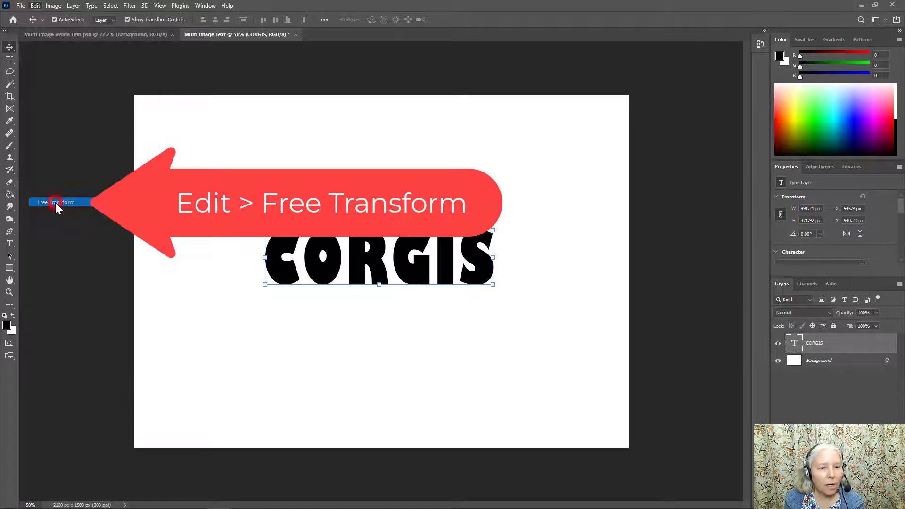
drag(262, 216, 168, 143)
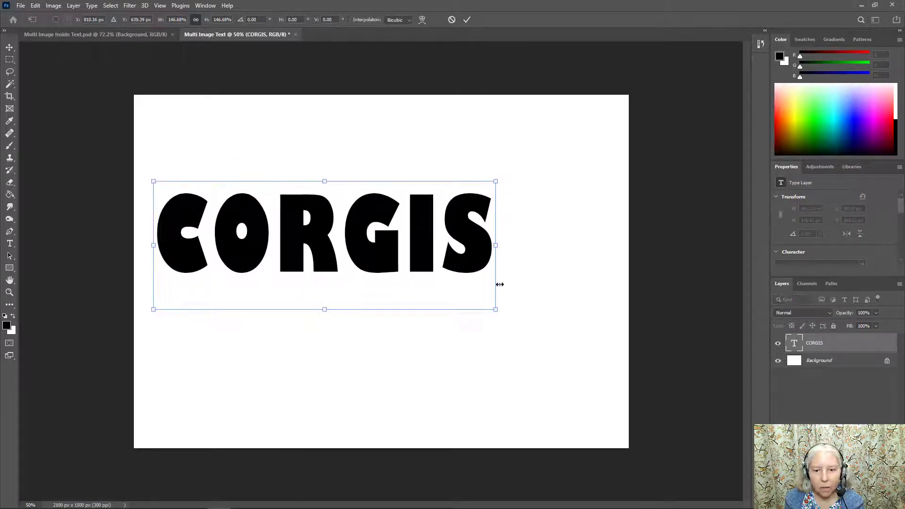
drag(496, 310, 598, 364)
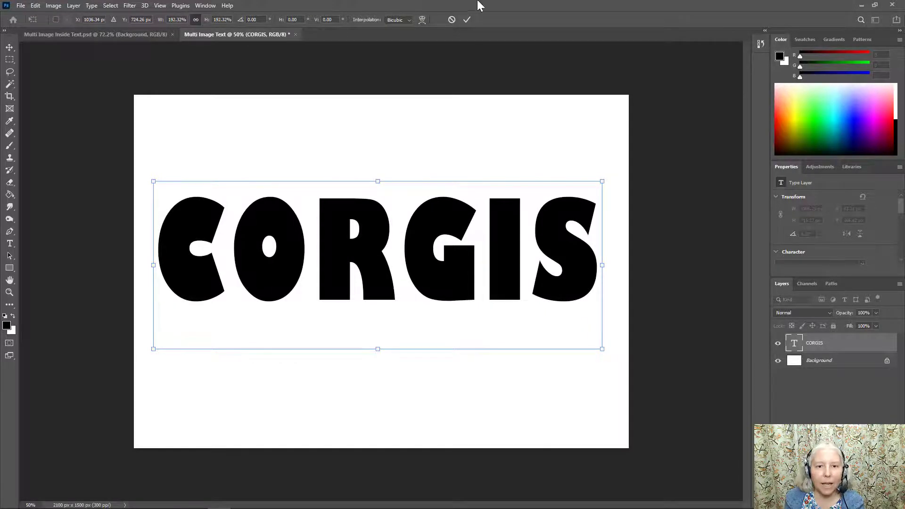
click(466, 19)
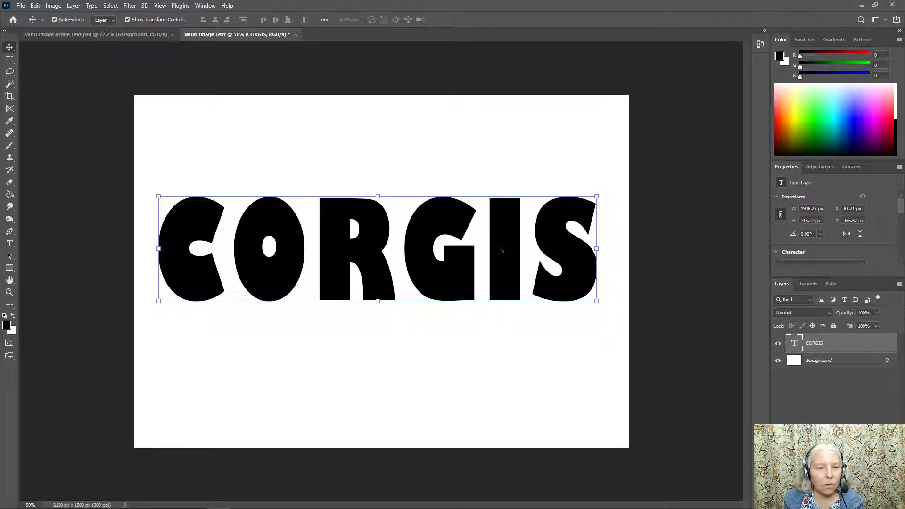
Step: Convert the CORGIS text layer to a shape and duplicate it five times, giving one layer per letter
click(92, 7)
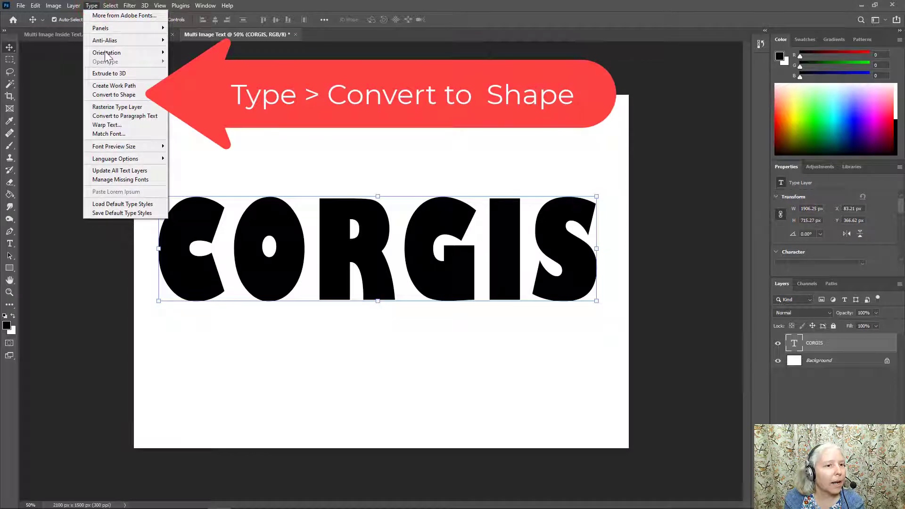
click(135, 95)
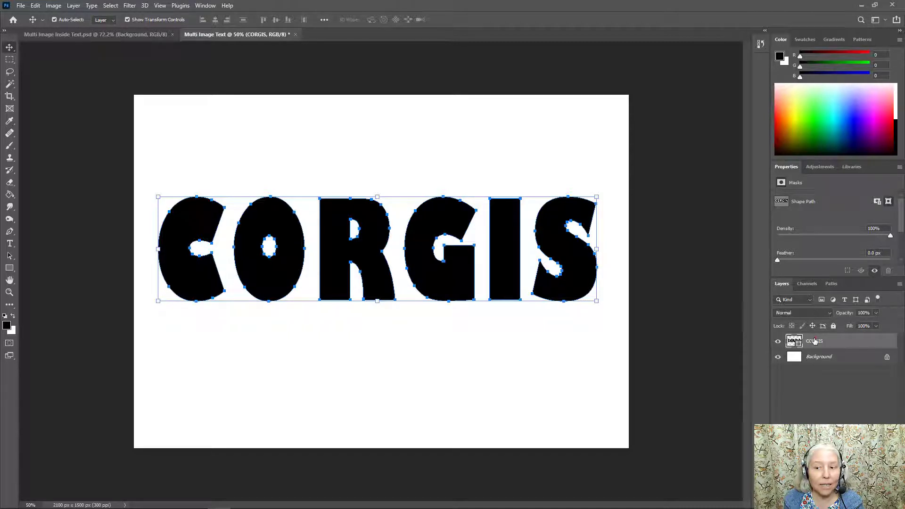
click(814, 341)
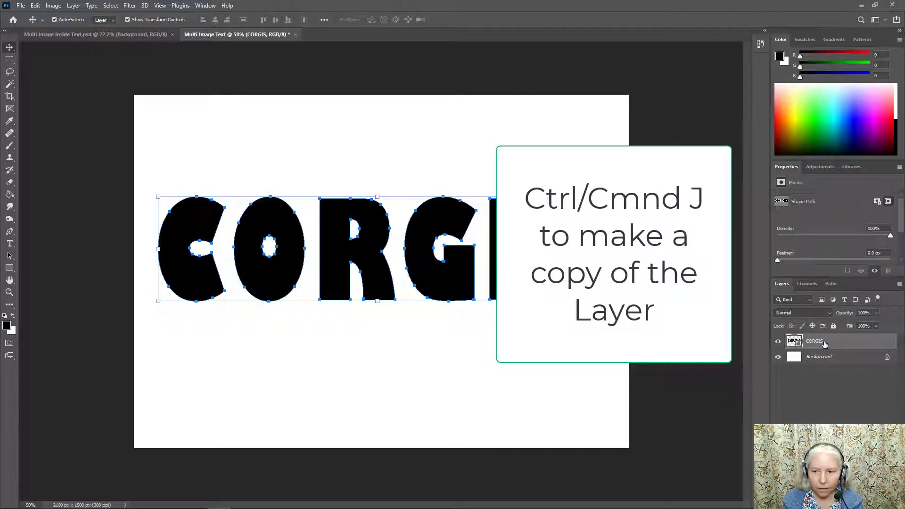
key(ctrl+j)
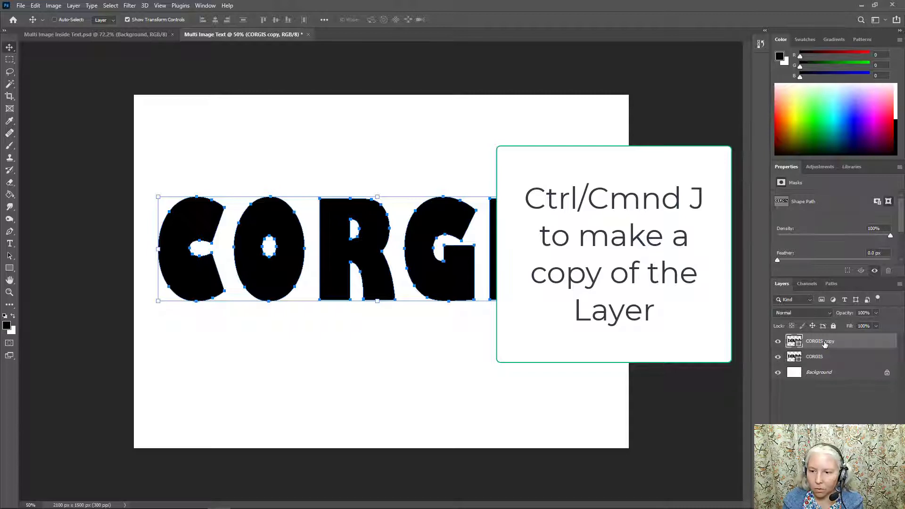
key(ctrl+j)
key(ctrl+j)
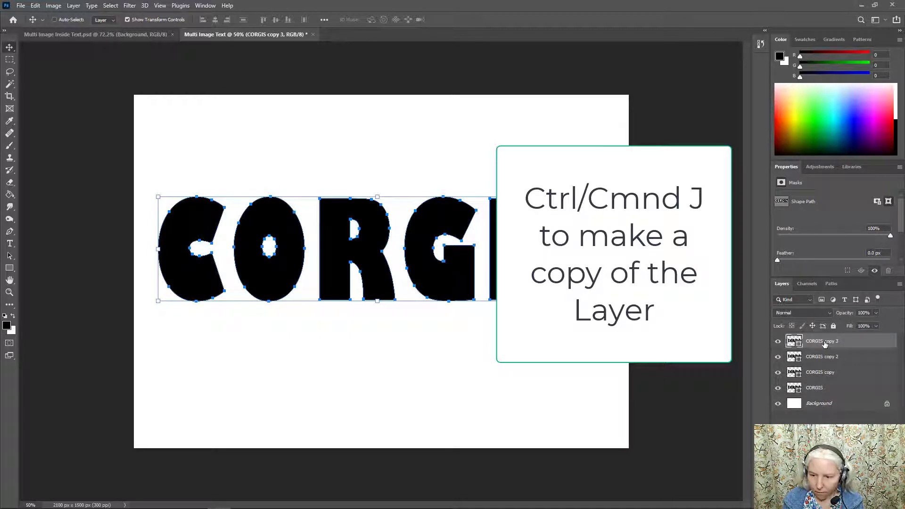
key(ctrl+j)
key(ctrl+j)
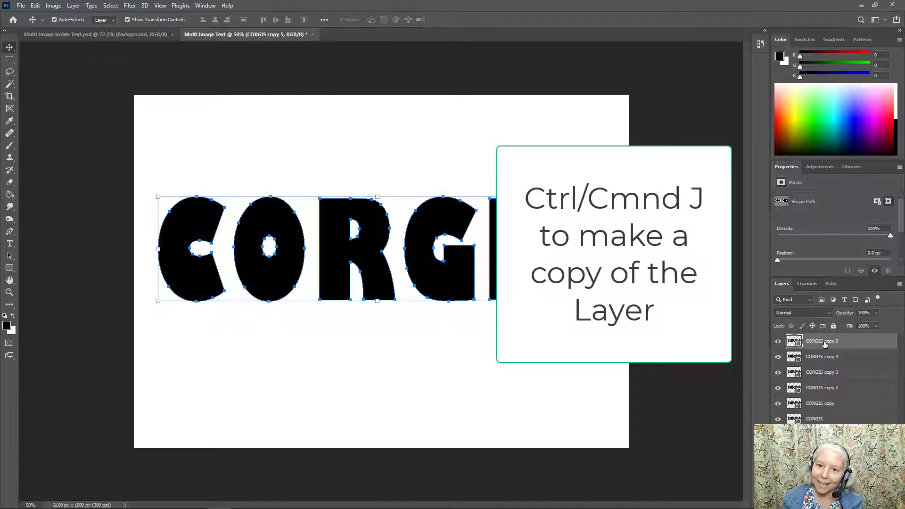
Step: Hide all five CORGIS copy layers, leaving the original shape layer and the background shown
click(778, 342)
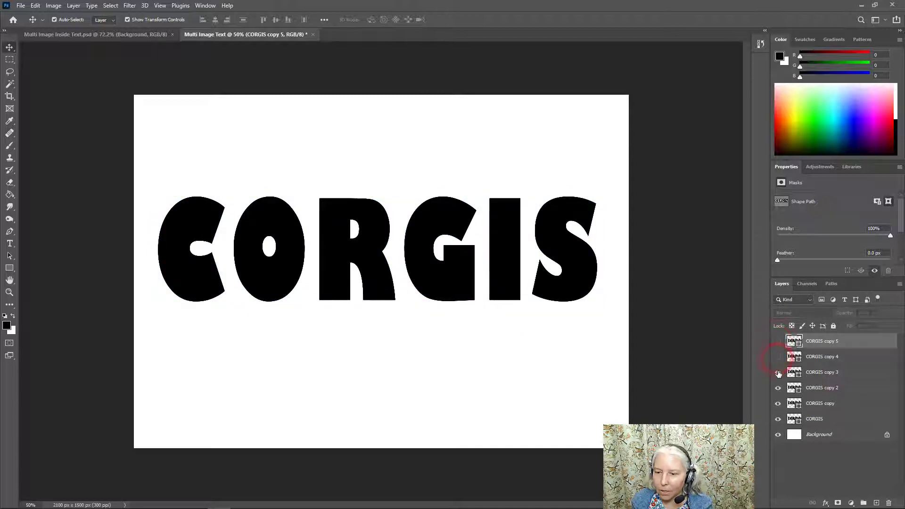
click(778, 373)
click(777, 389)
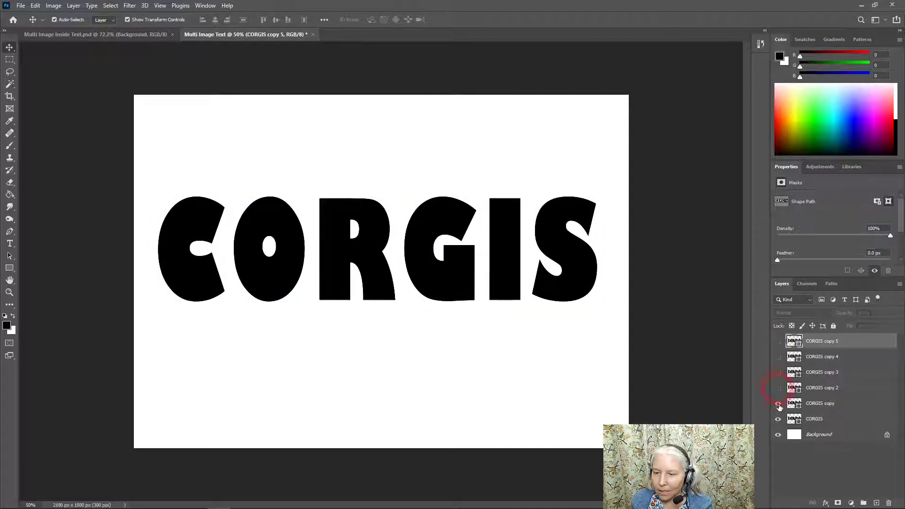
click(778, 404)
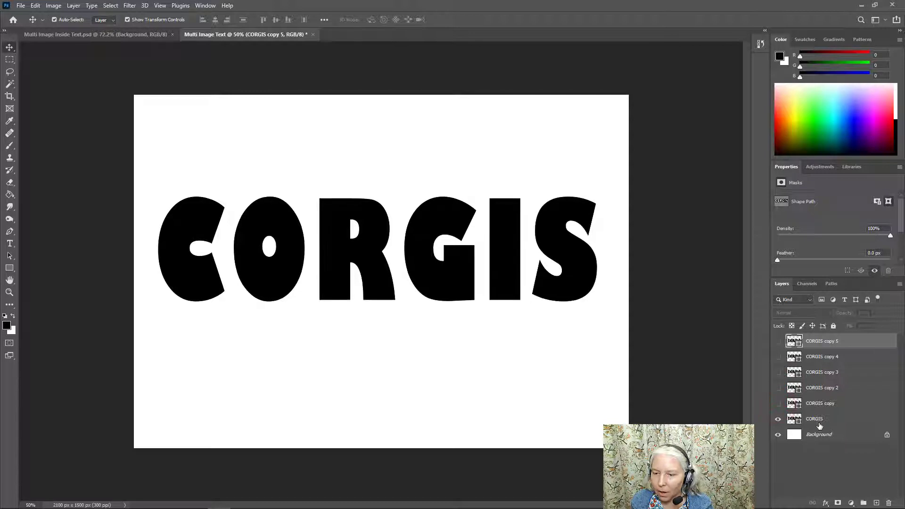
Step: On the original CORGIS shape layer, use the Path Selection Tool to delete the O, R, G, I and S paths, keeping only the C
click(816, 421)
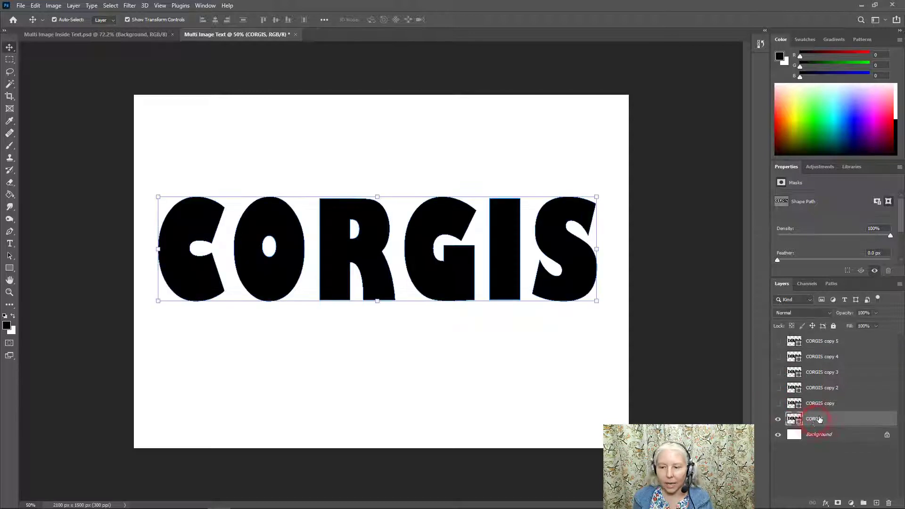
click(10, 257)
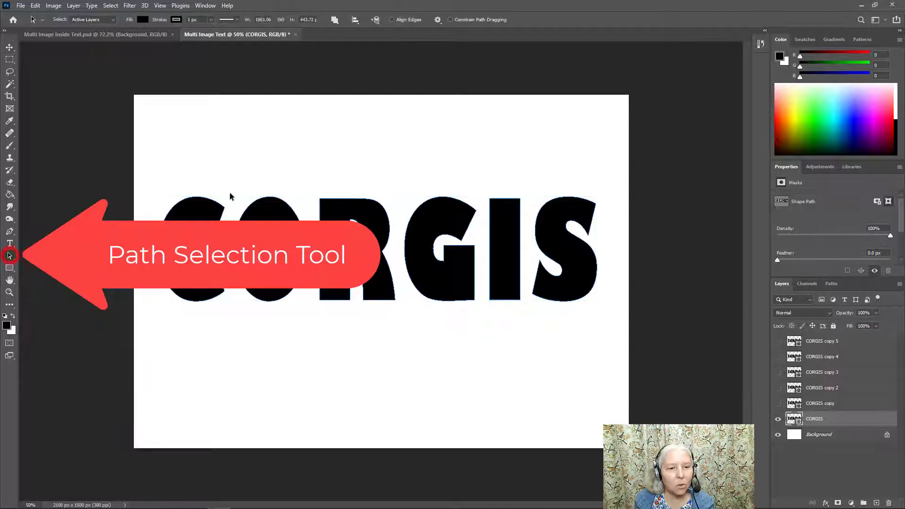
drag(243, 175, 599, 228)
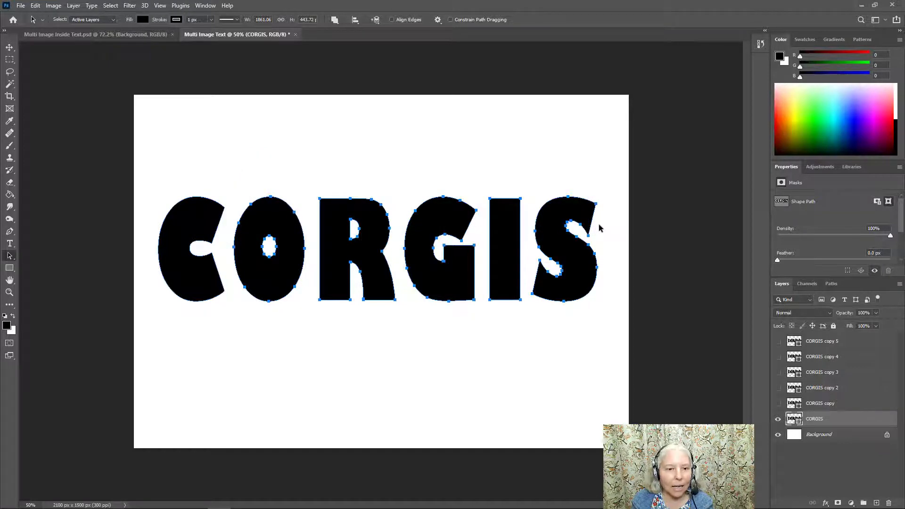
key(Delete)
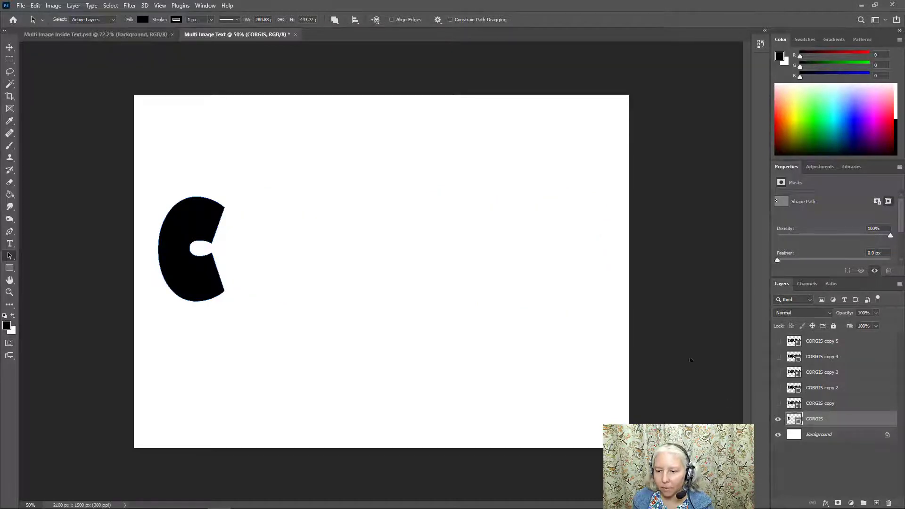
Step: Show the CORGIS copy layer and delete its C, R, G, I and S paths, keeping only the O
click(778, 404)
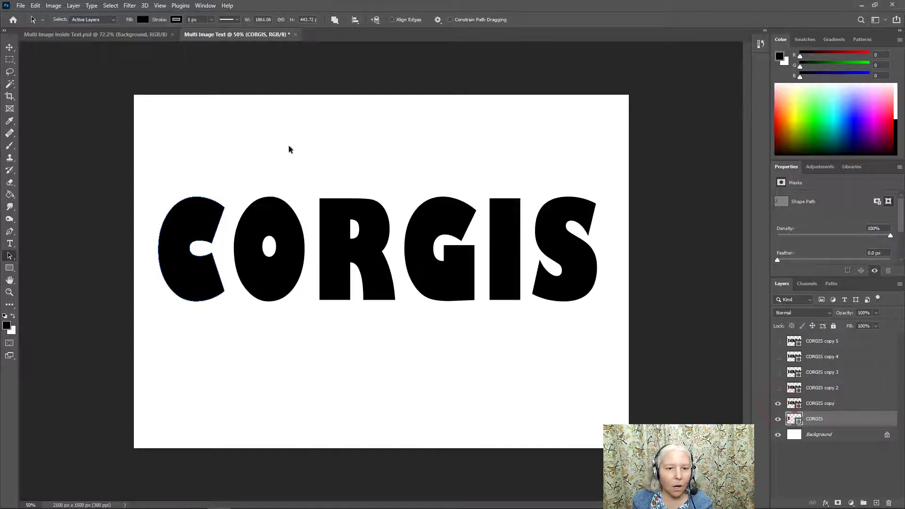
drag(311, 159, 603, 215)
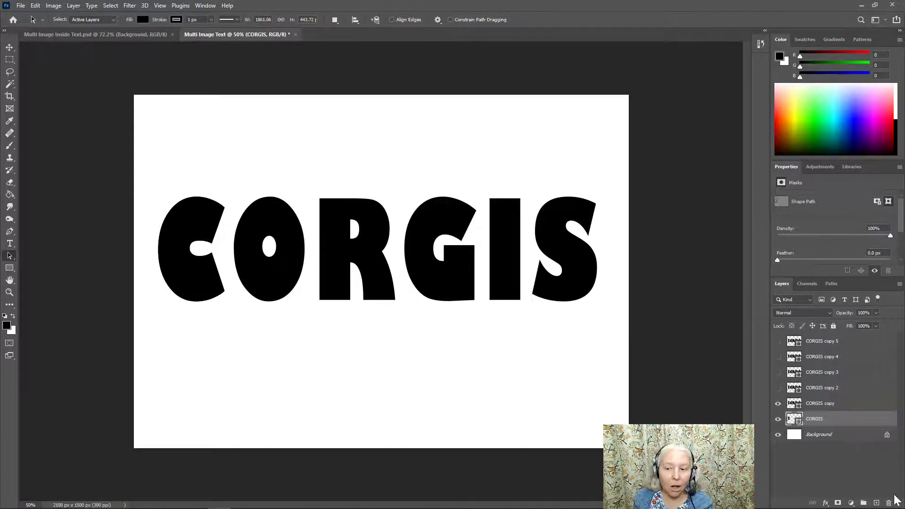
click(833, 404)
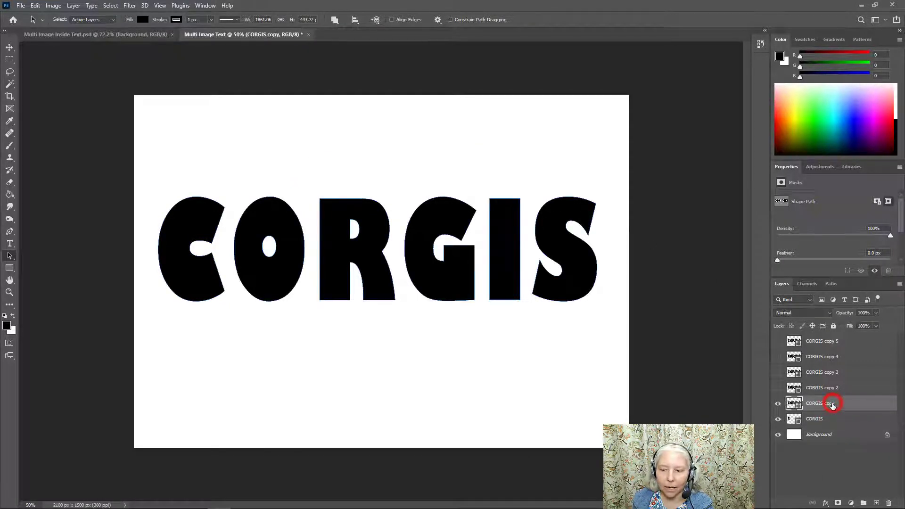
drag(327, 165, 586, 230)
key(Delete)
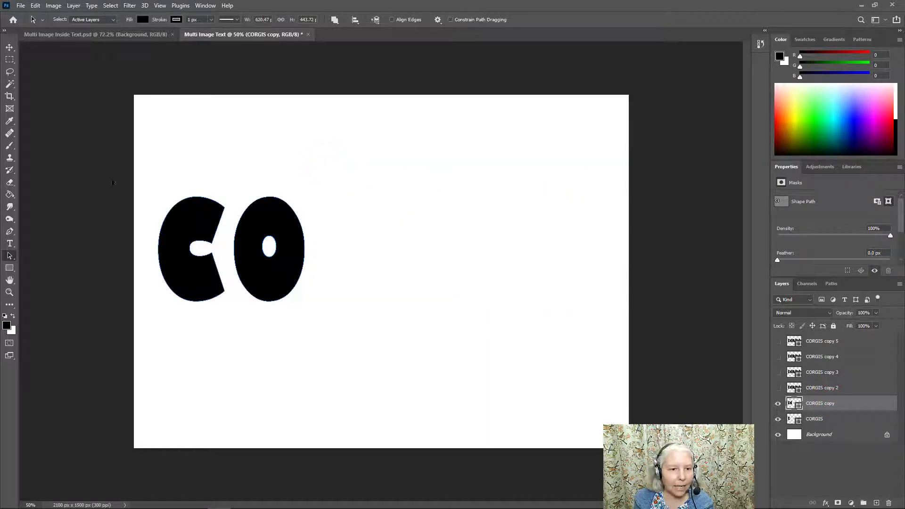
drag(201, 211, 222, 217)
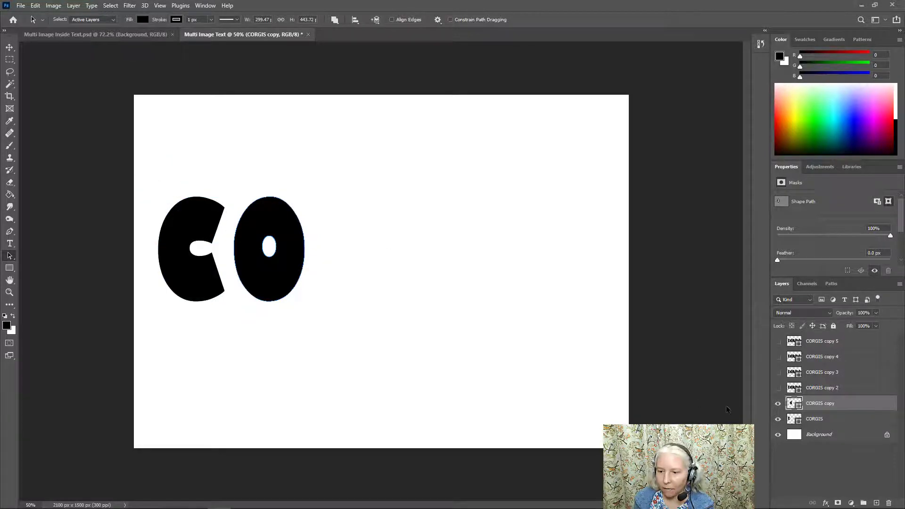
Step: Show the CORGIS copy 2 layer and delete its C, O, G, I and S paths, keeping only the R
click(778, 388)
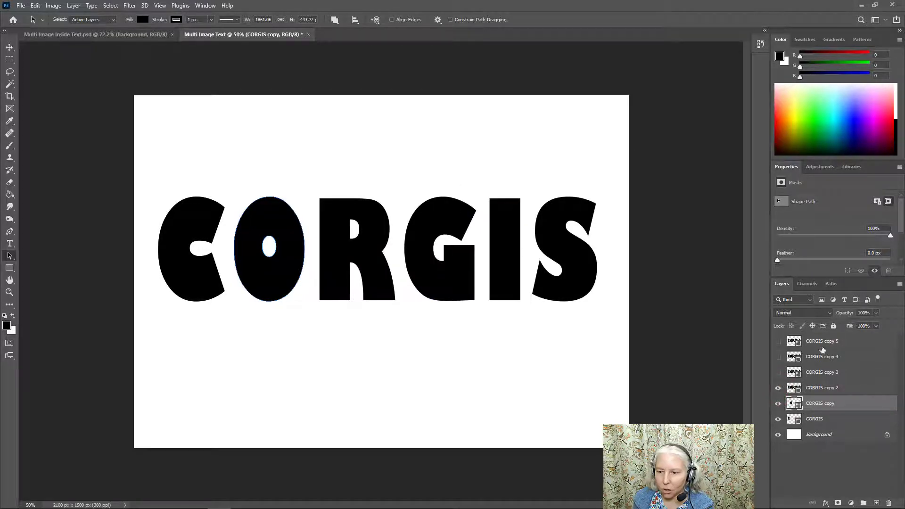
click(834, 388)
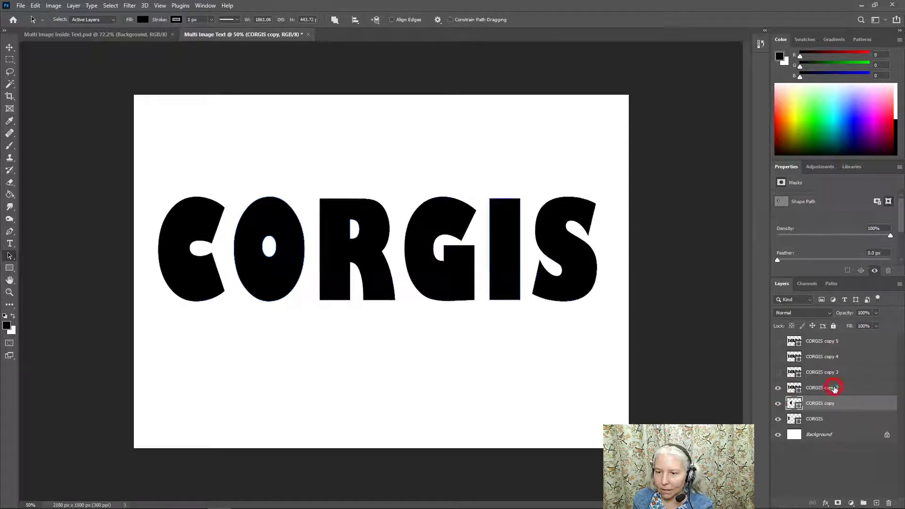
drag(425, 176, 589, 306)
key(Delete)
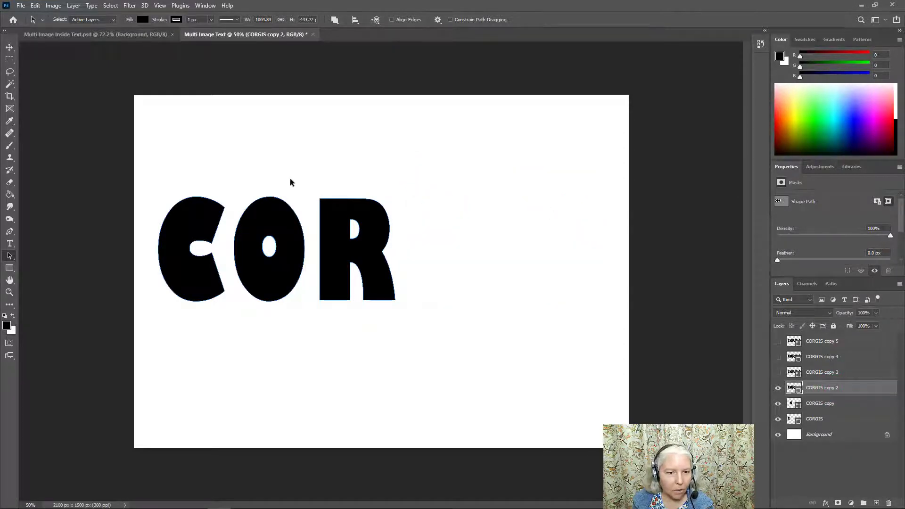
drag(279, 178, 157, 226)
key(Delete)
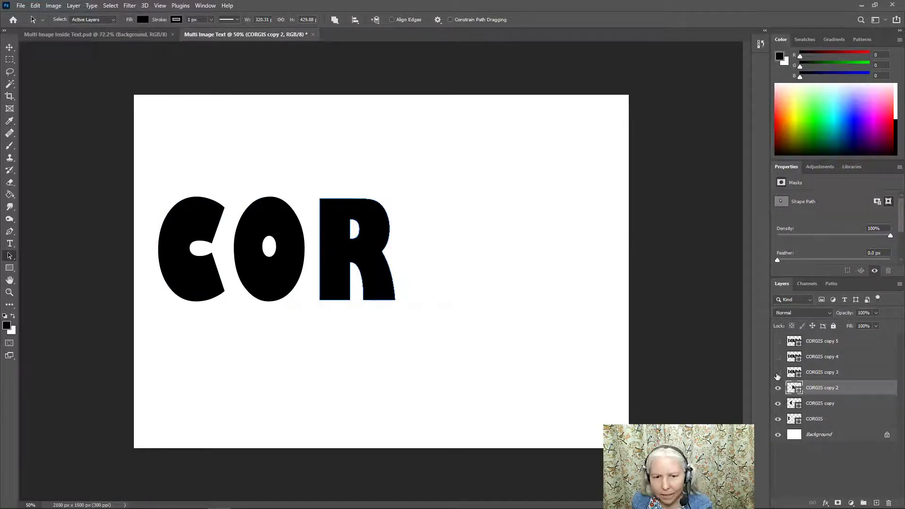
Step: Show the CORGIS copy 3 layer and delete its C, O, R, I and S paths, keeping only the G
click(777, 373)
drag(492, 175, 600, 223)
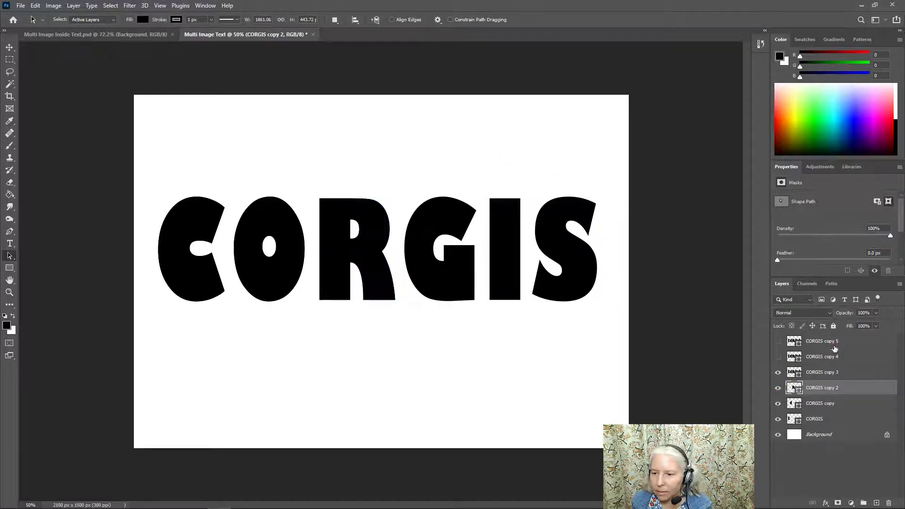
click(832, 374)
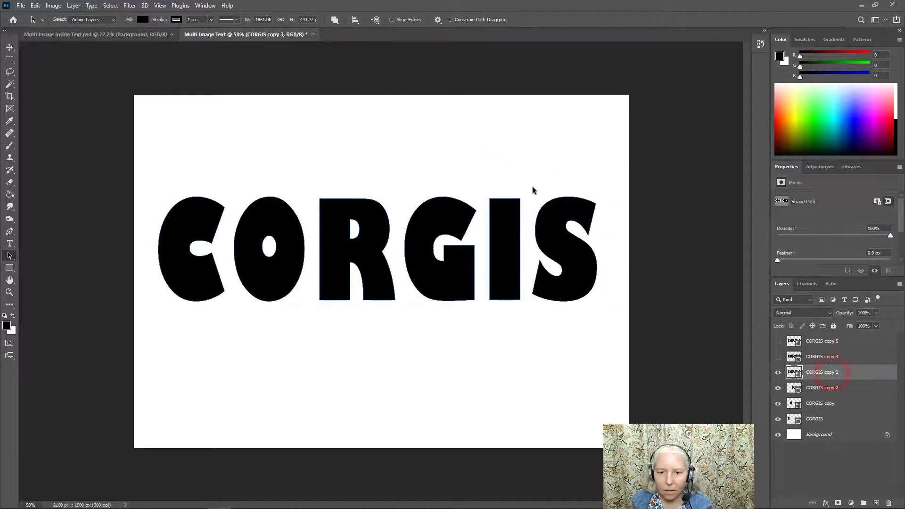
drag(474, 168, 603, 206)
key(Delete)
drag(401, 185, 156, 205)
key(Delete)
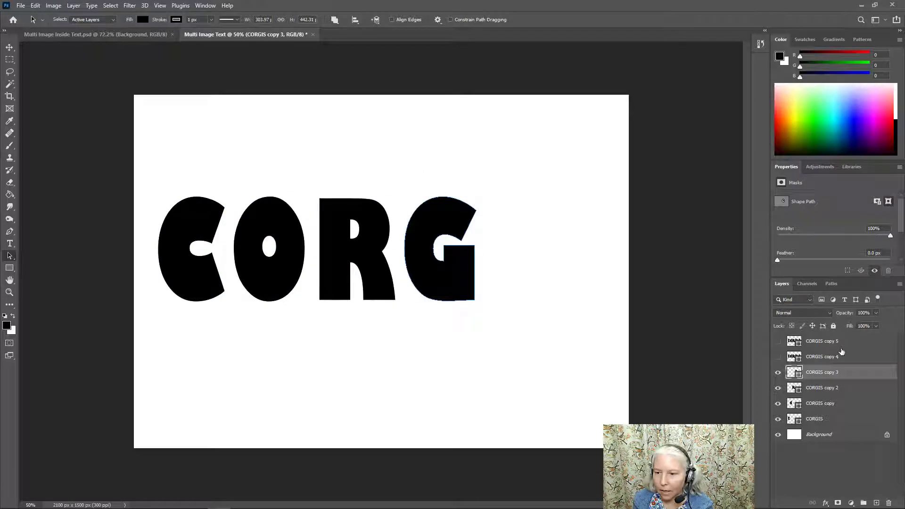
Step: Show the CORGIS copy 4 layer and delete its C, O, R, G and S paths, keeping only the I
click(776, 358)
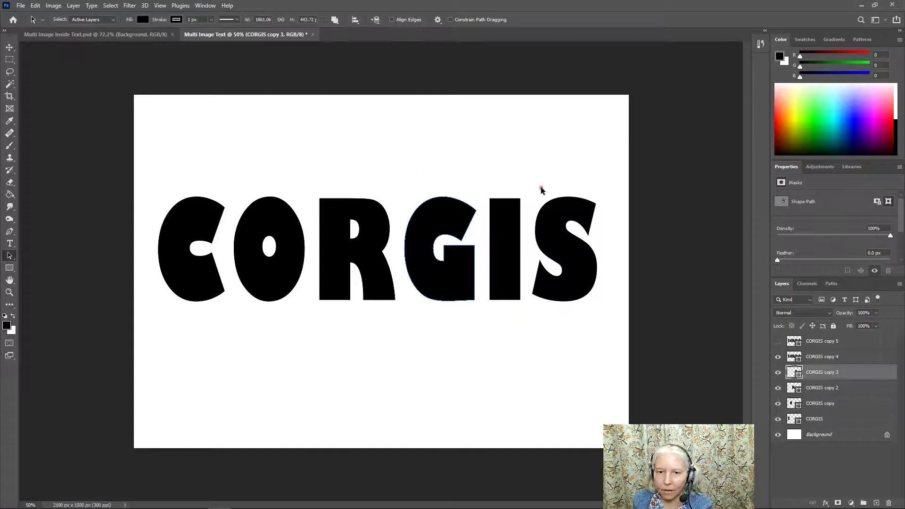
drag(541, 188, 598, 222)
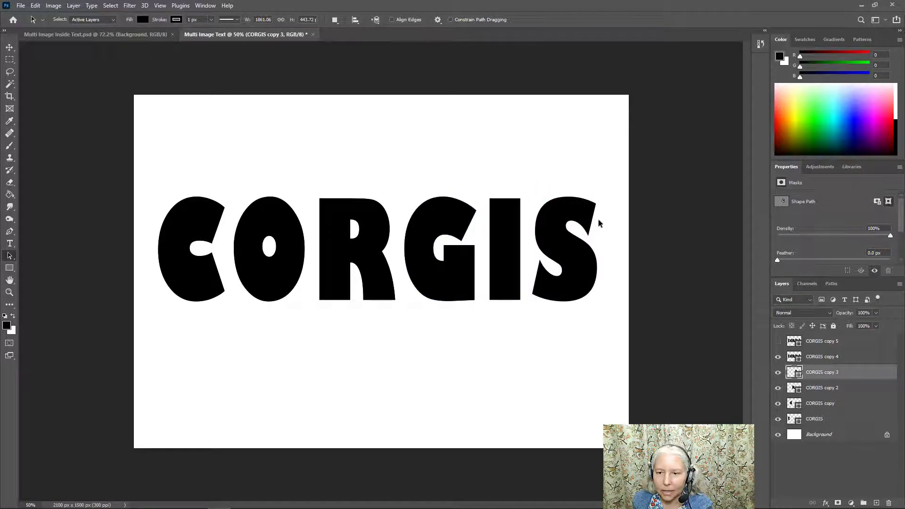
click(813, 357)
drag(551, 178, 593, 214)
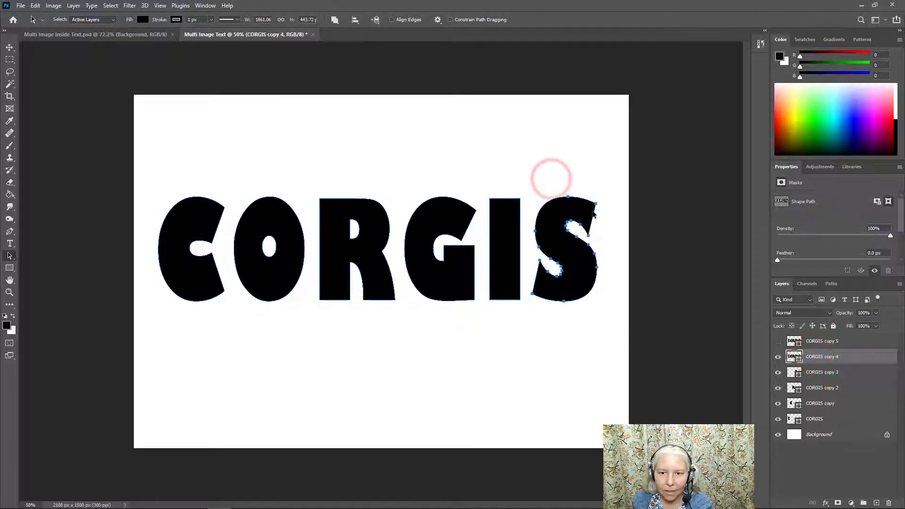
key(Delete)
drag(465, 179, 176, 221)
key(Delete)
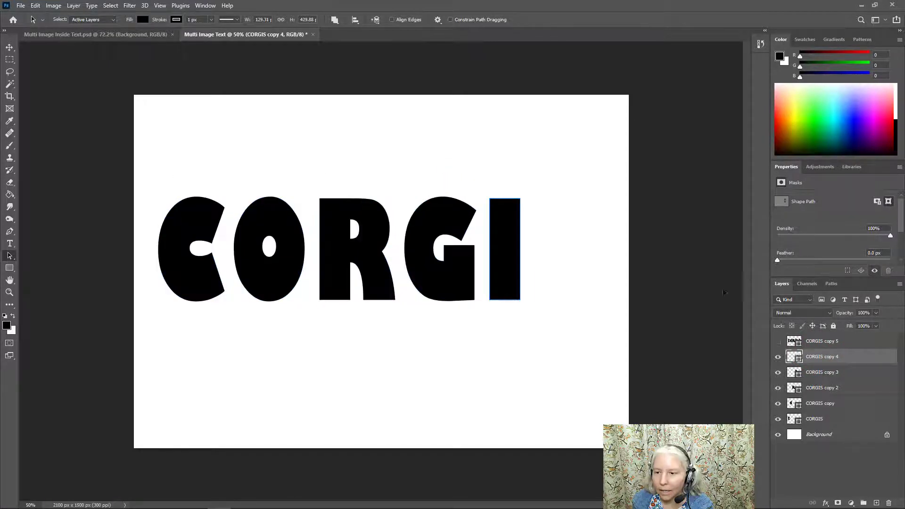
Step: Show the CORGIS copy 5 layer and delete its C, O, R, G and I paths, keeping only the S
click(778, 343)
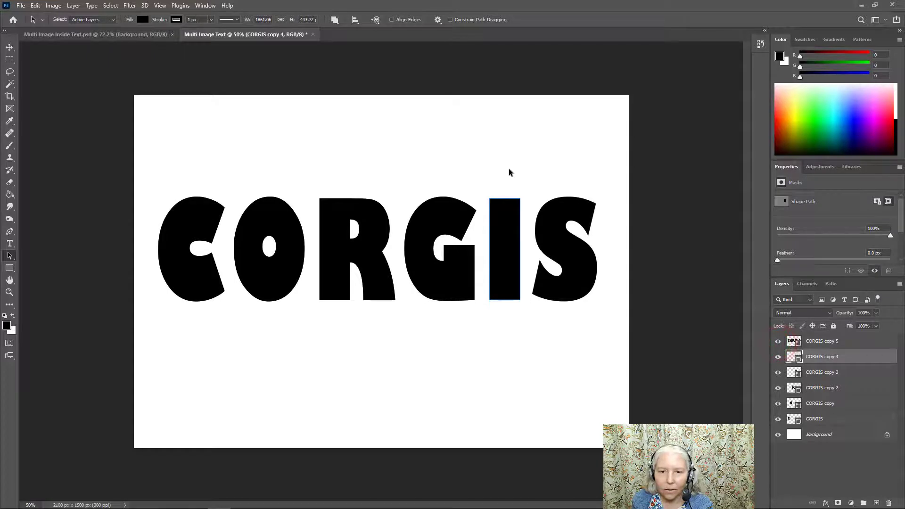
drag(504, 169, 158, 230)
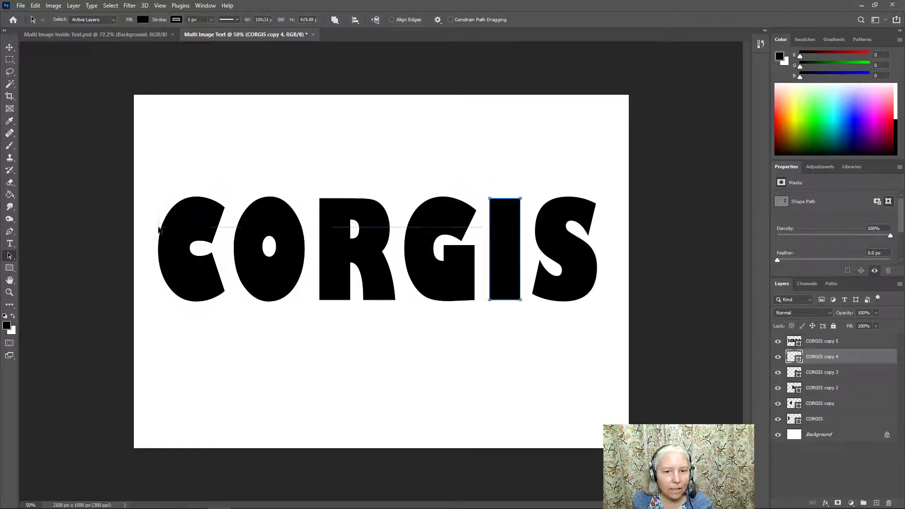
click(851, 343)
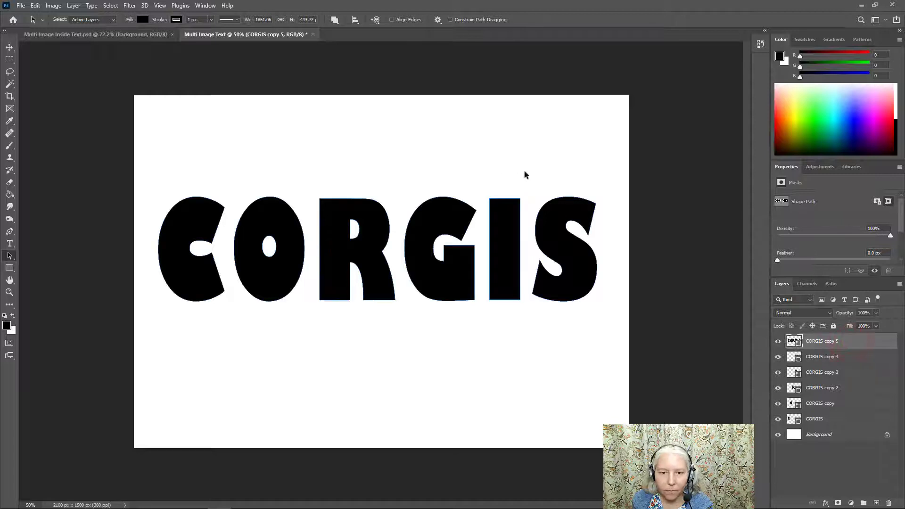
drag(522, 171, 157, 234)
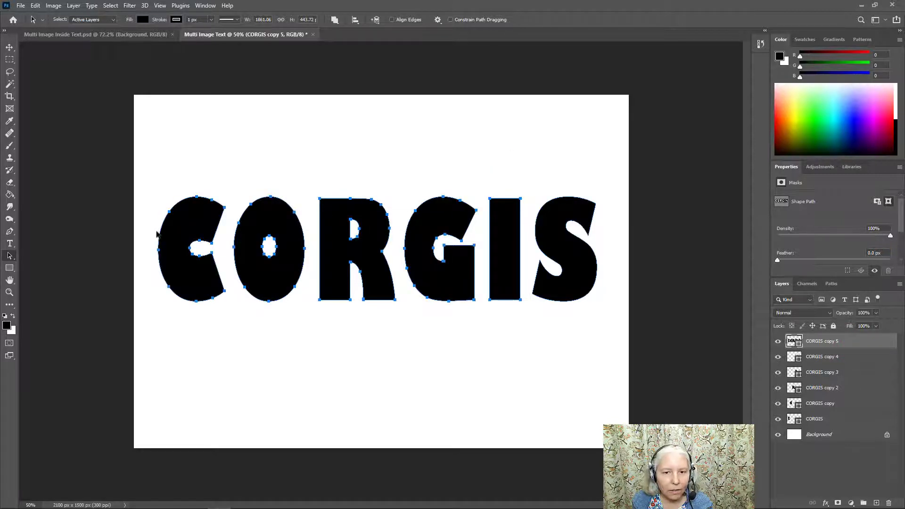
key(Delete)
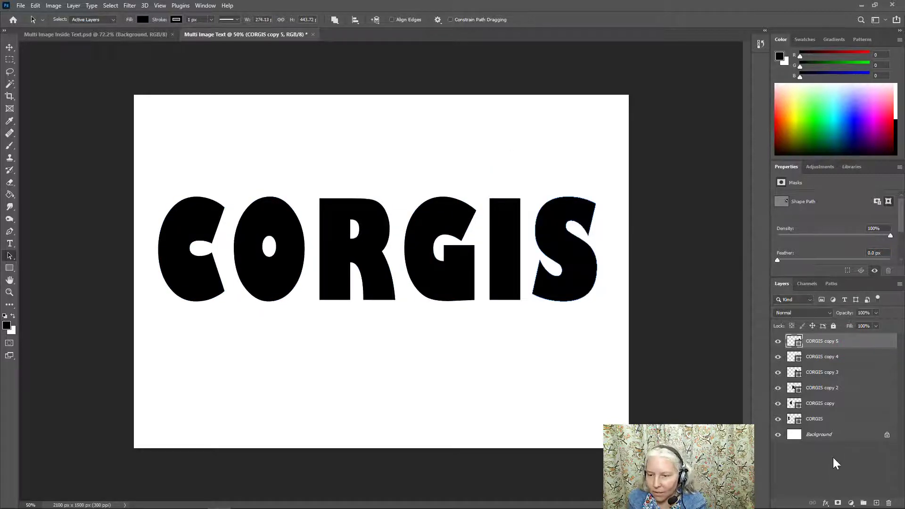
Step: Toggle each of the six letter layers off and on in turn to check which single letter it holds
click(778, 419)
click(778, 418)
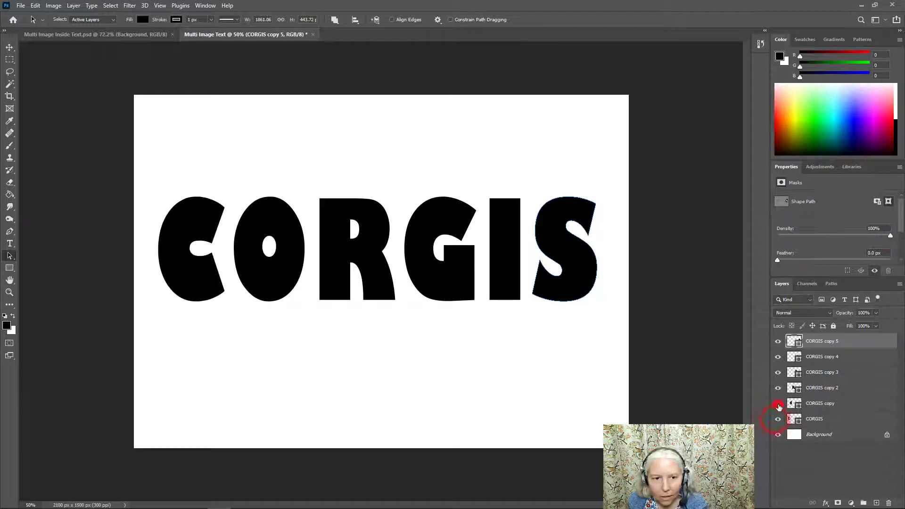
click(778, 404)
click(778, 403)
click(778, 387)
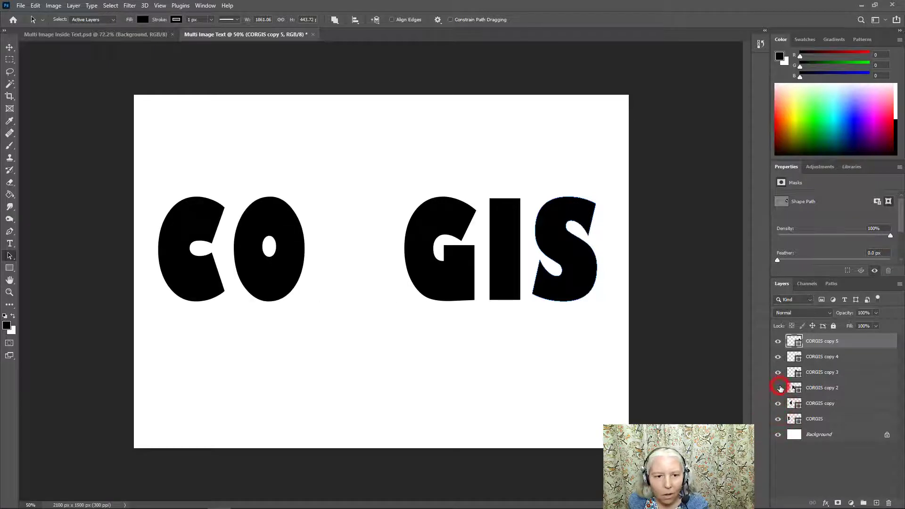
click(778, 388)
click(778, 372)
click(778, 372)
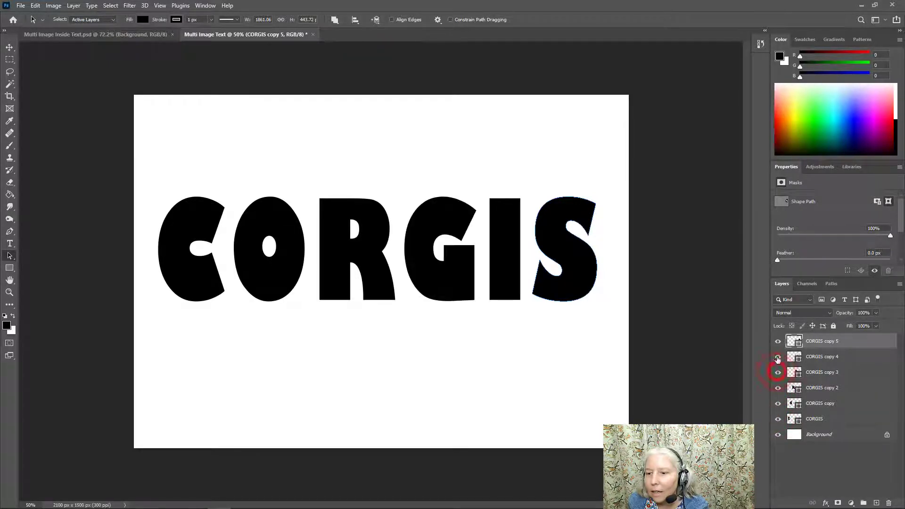
click(778, 357)
click(778, 356)
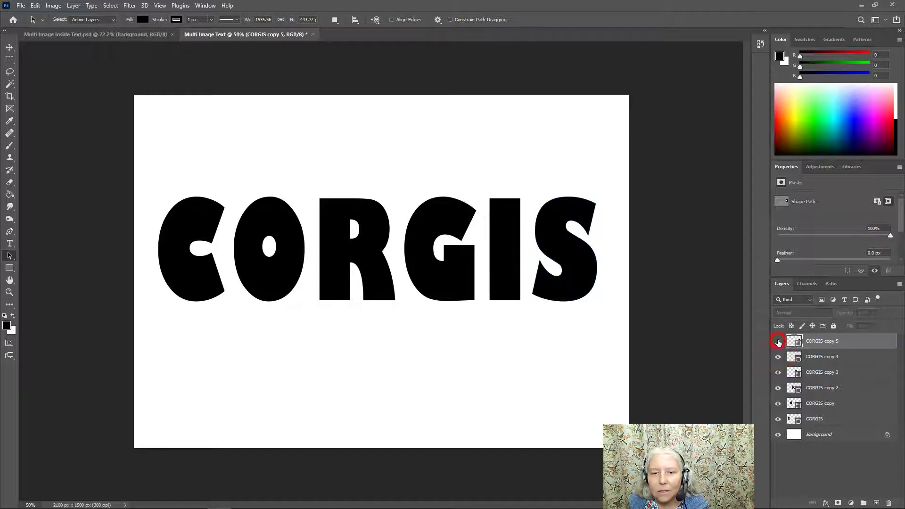
click(778, 341)
click(778, 341)
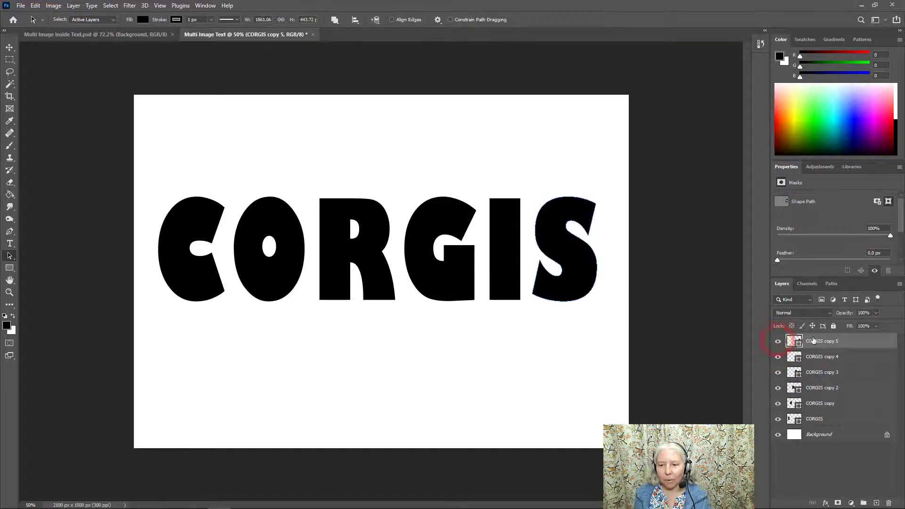
Step: Place the Corgi 1 photo as an embedded image directly above the CORGIS layer that holds the C
click(828, 420)
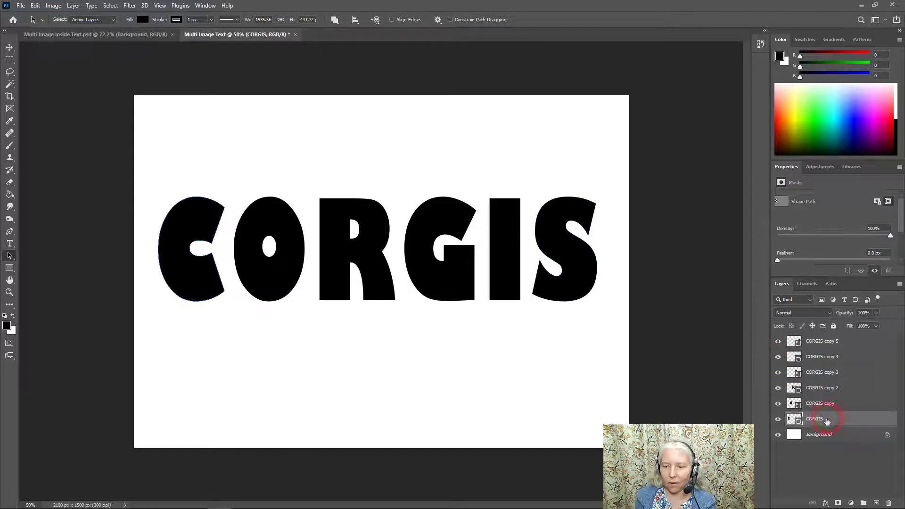
click(22, 6)
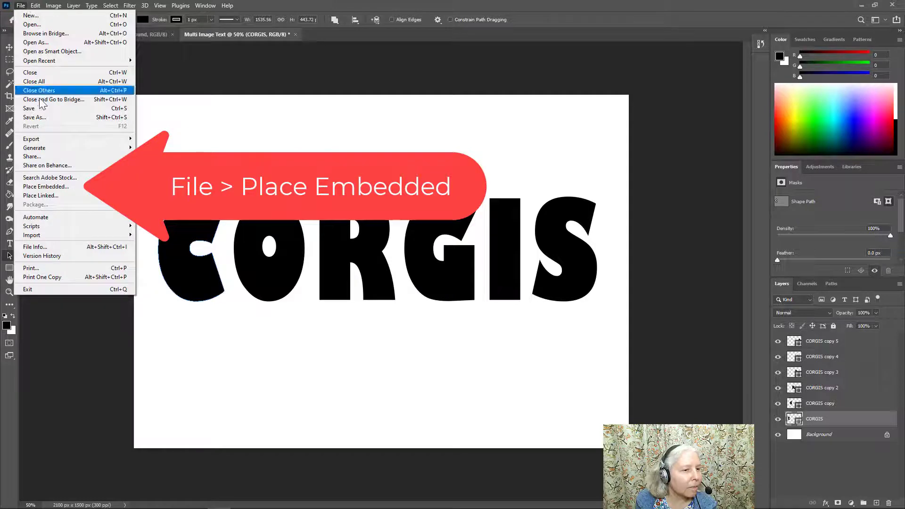
click(61, 186)
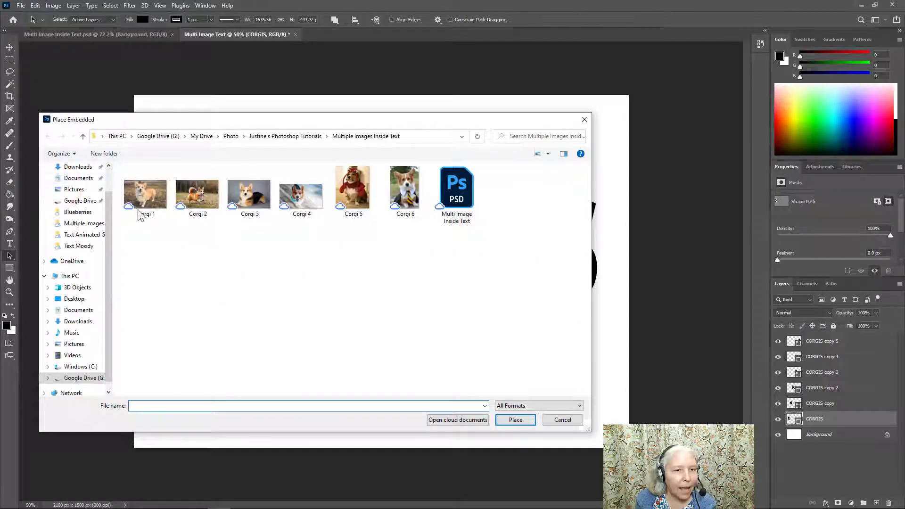
drag(212, 125, 523, 140)
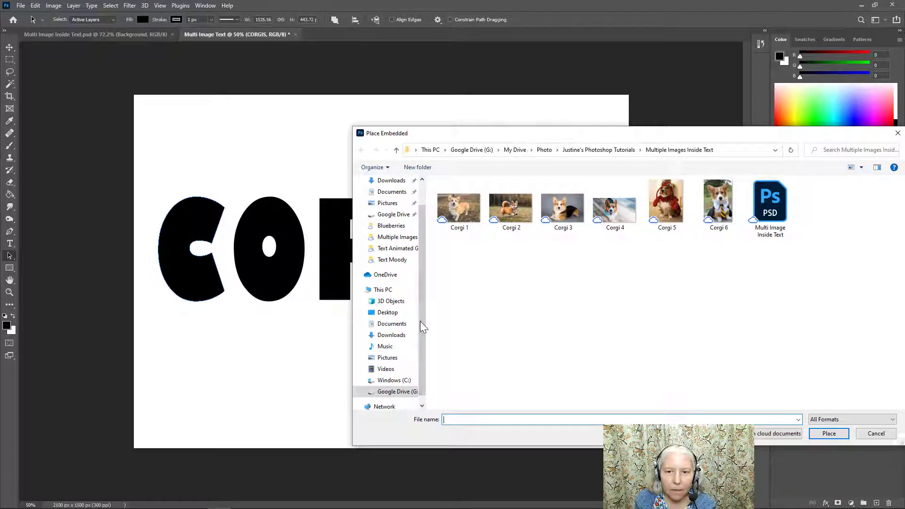
click(454, 200)
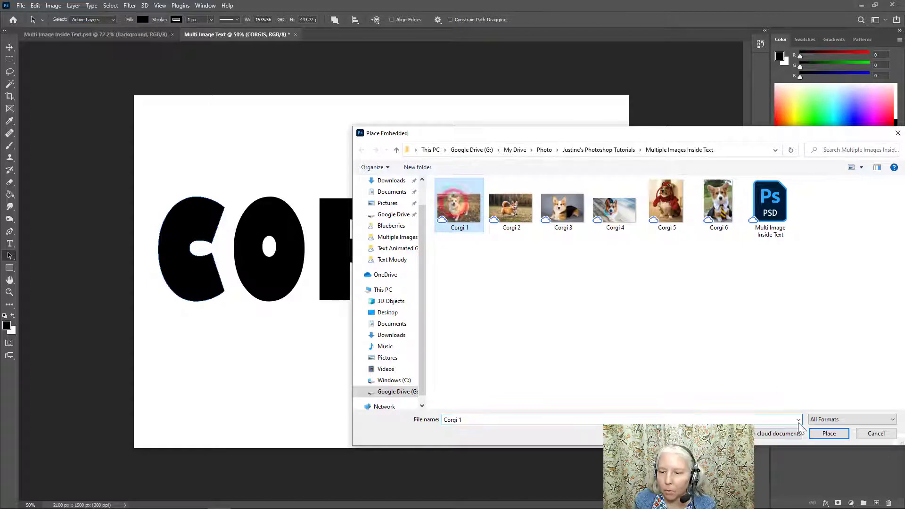
click(830, 432)
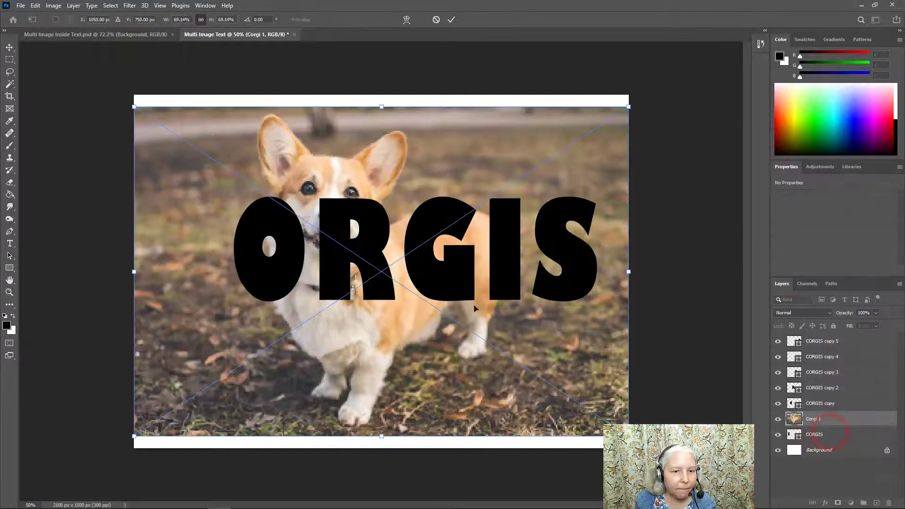
Step: Scale the Corgi 1 photo to about 29%, position it over the C, and clip it to the CORGIS layer
drag(626, 108, 373, 277)
drag(313, 374, 288, 289)
drag(349, 350, 312, 333)
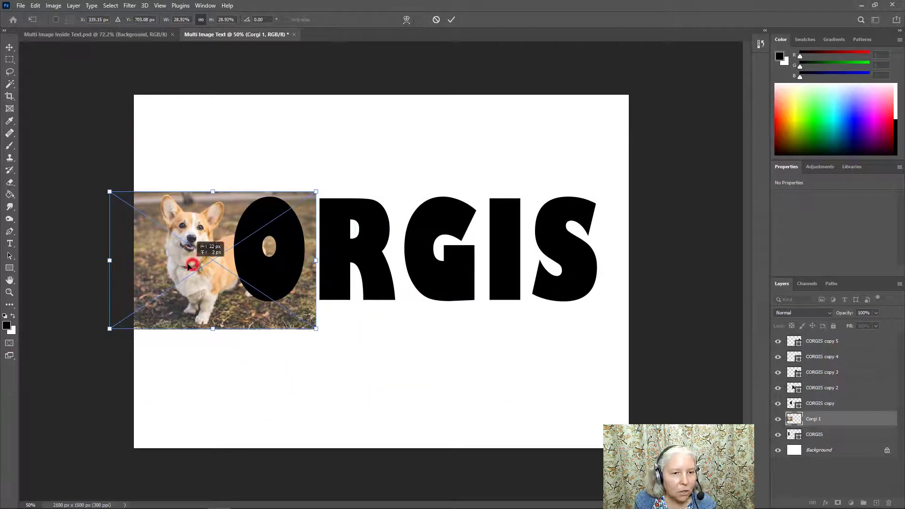
drag(194, 253, 181, 253)
click(449, 20)
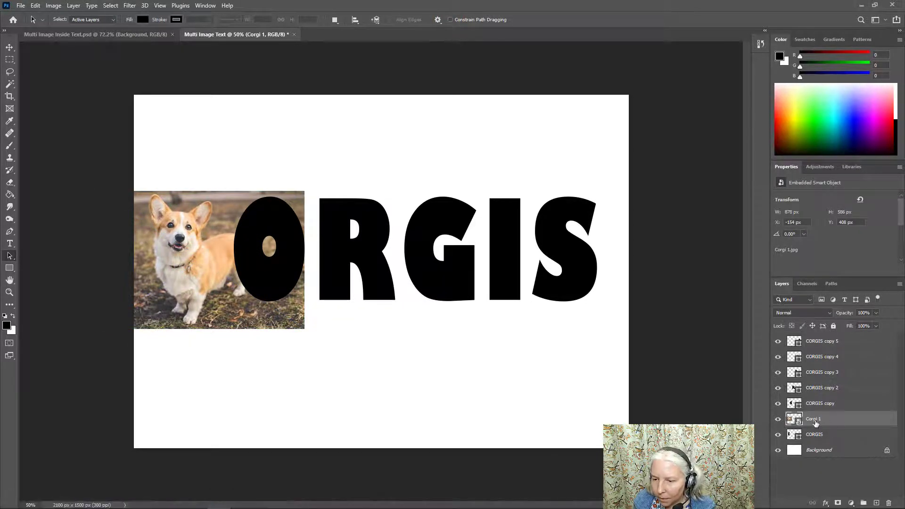
click(899, 284)
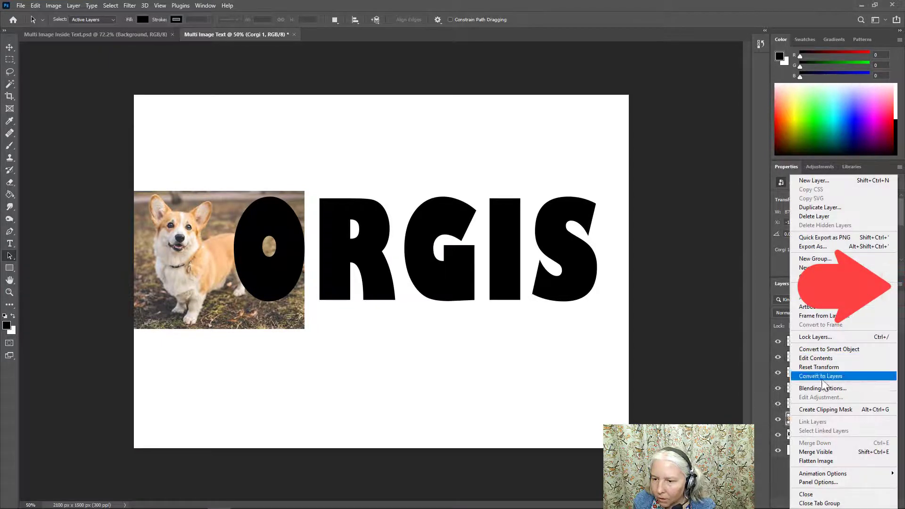
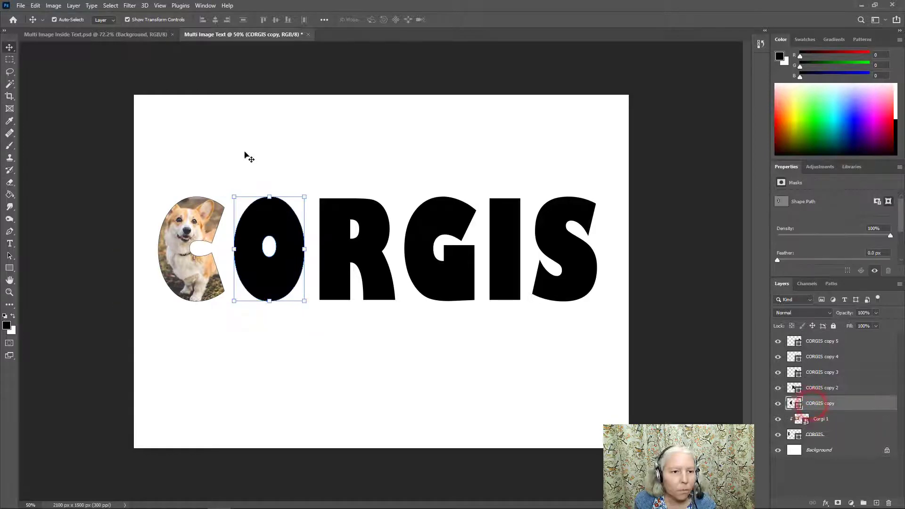
Step: Place the embedded Corgi 3 photo over the O, above the CORGIS copy layer, and clip it to that letter
click(20, 7)
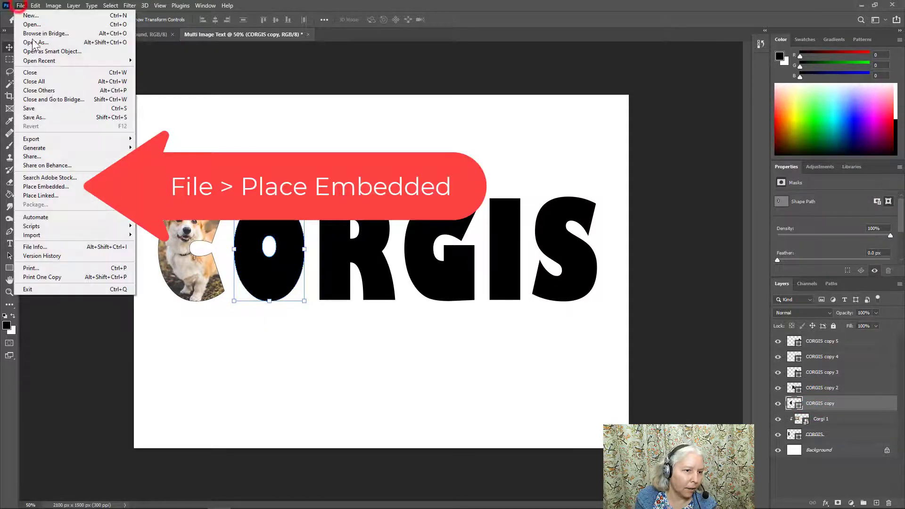
click(45, 186)
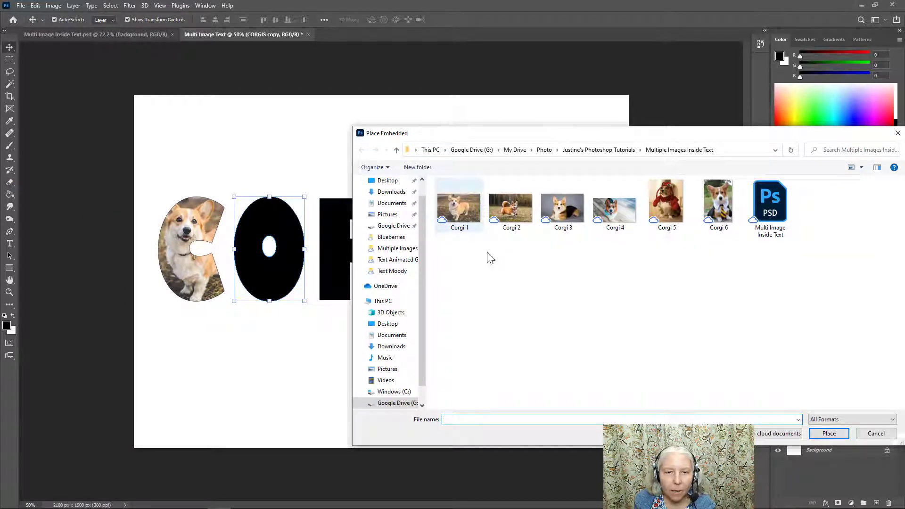
click(565, 208)
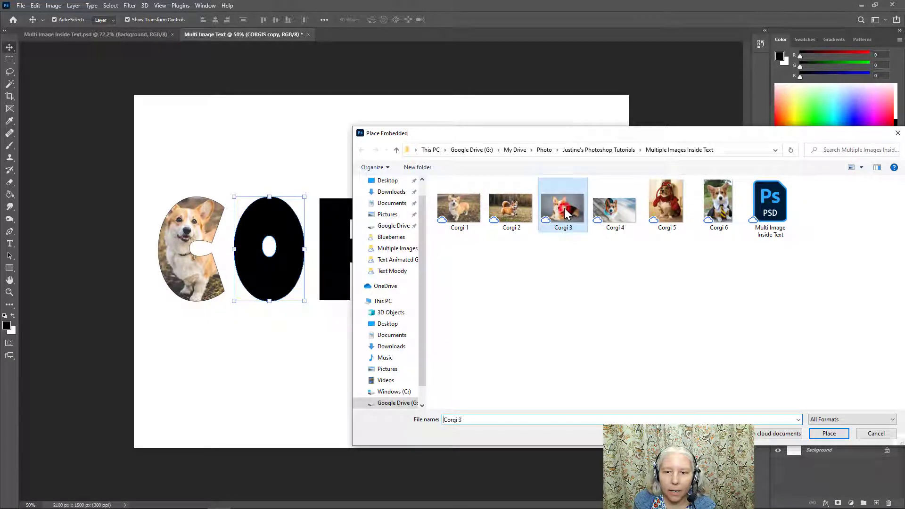
click(829, 434)
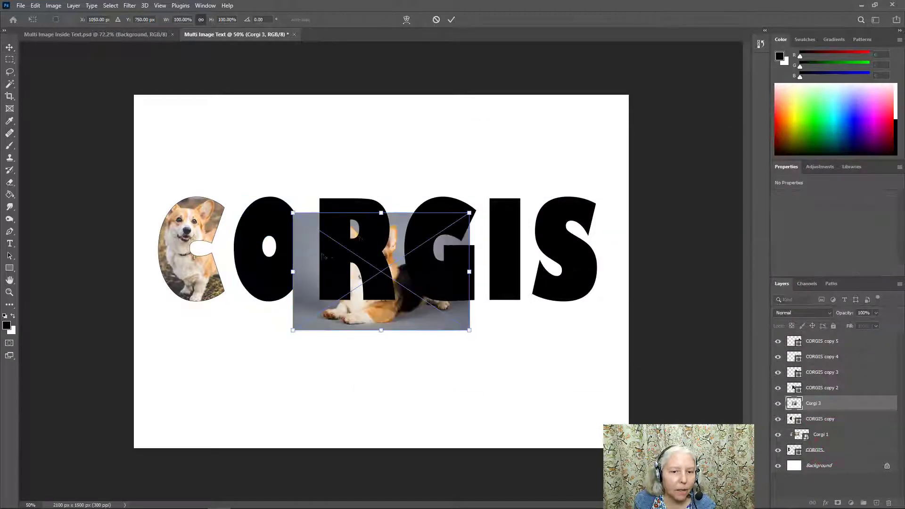
drag(307, 261, 203, 241)
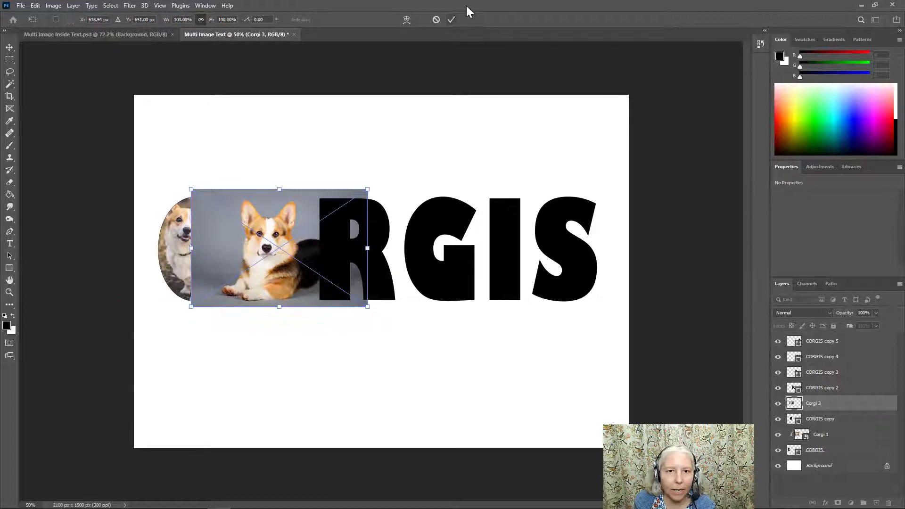
click(451, 19)
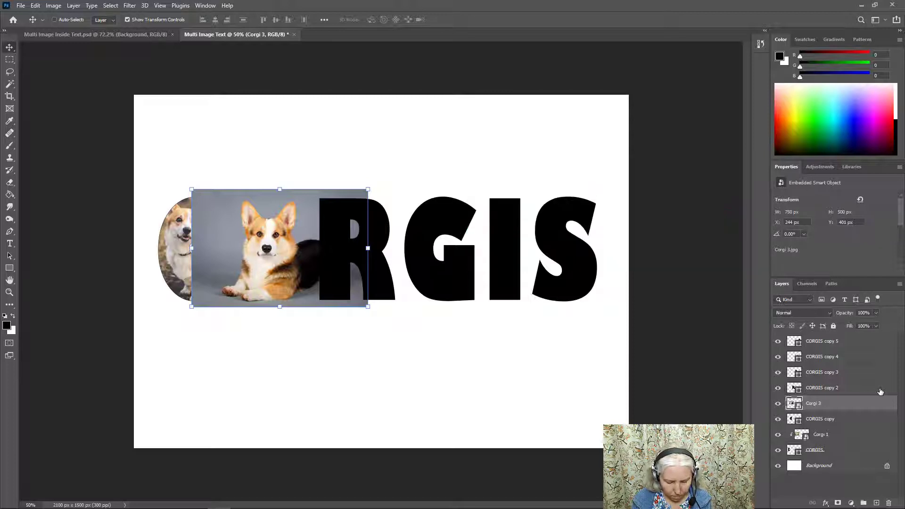
key(ctrl+alt+g)
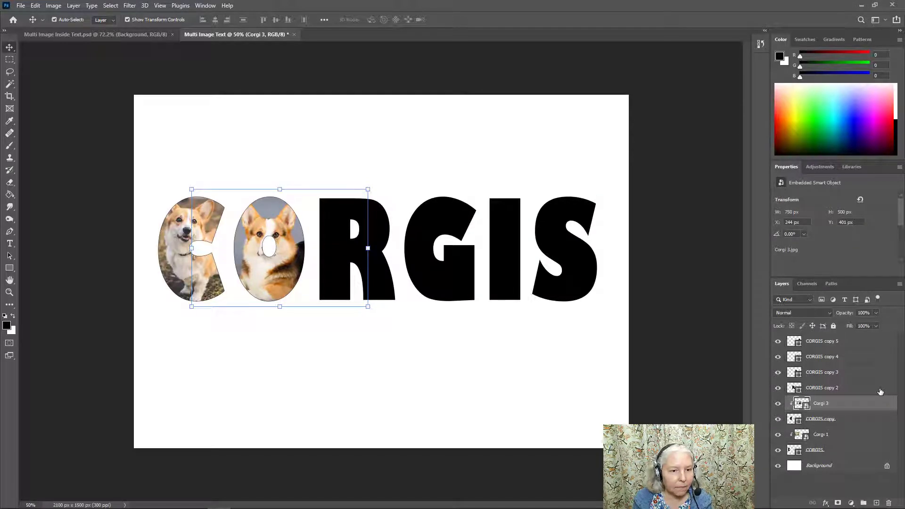
Step: Reposition the Corgi 3 photo inside the O to about X 199 px, Y 385 px, and deselect it
drag(280, 268, 259, 264)
key(Down)
key(Down)
key(Down)
key(Down)
key(Down)
key(Down)
key(Down)
key(Down)
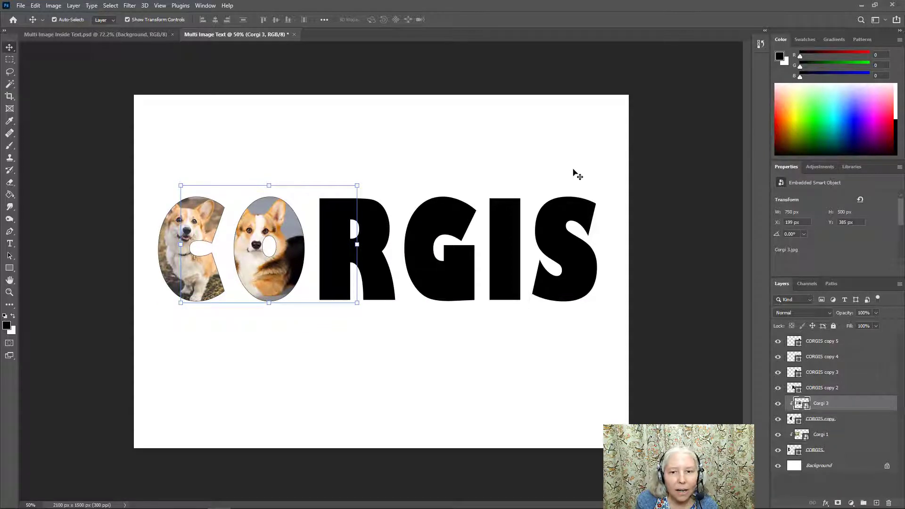
click(573, 171)
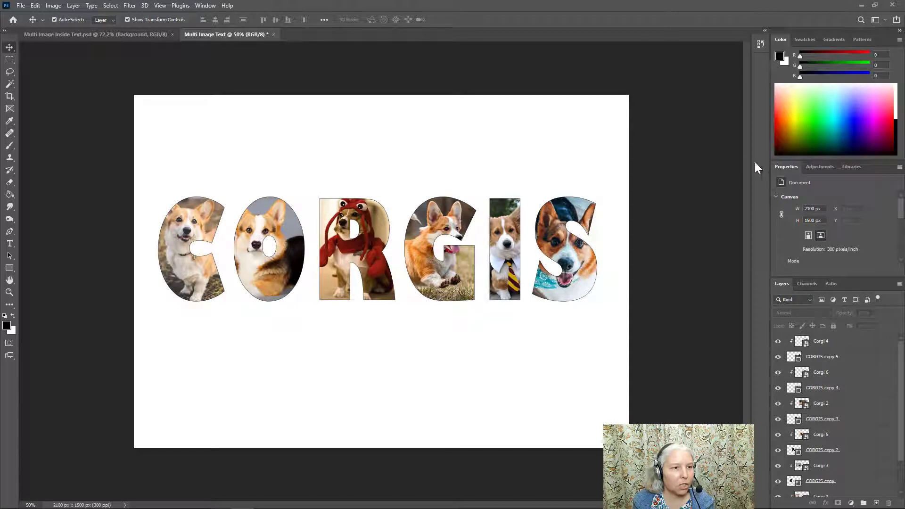
Step: Crop away the empty space above and below the word, reducing the canvas height to about 789 px at full width
click(9, 97)
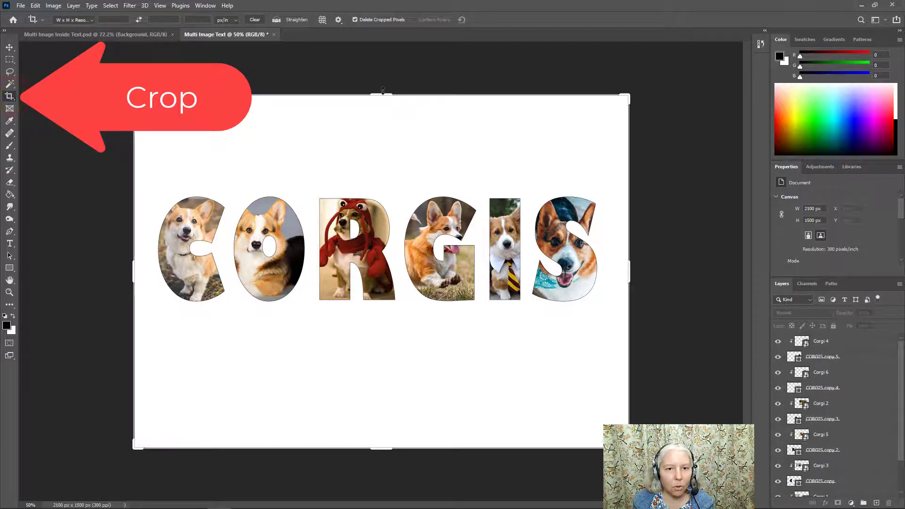
drag(380, 95, 383, 135)
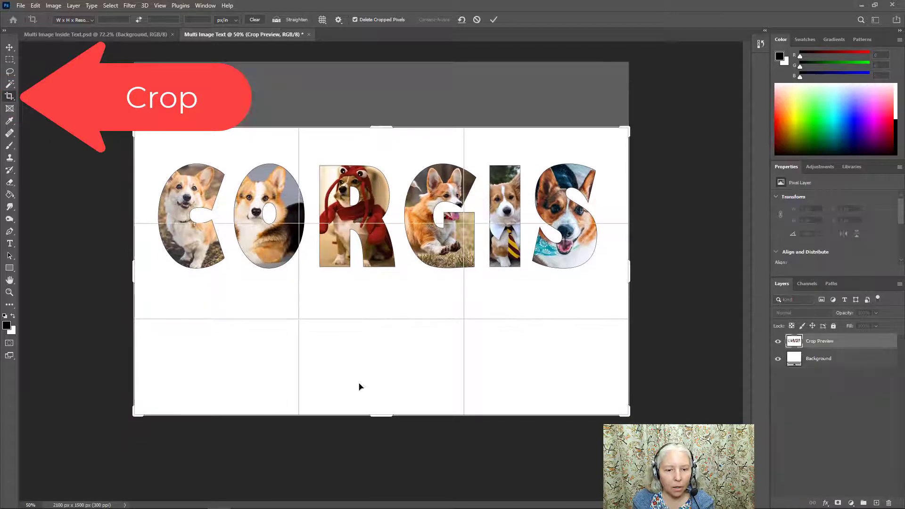
drag(380, 414, 382, 363)
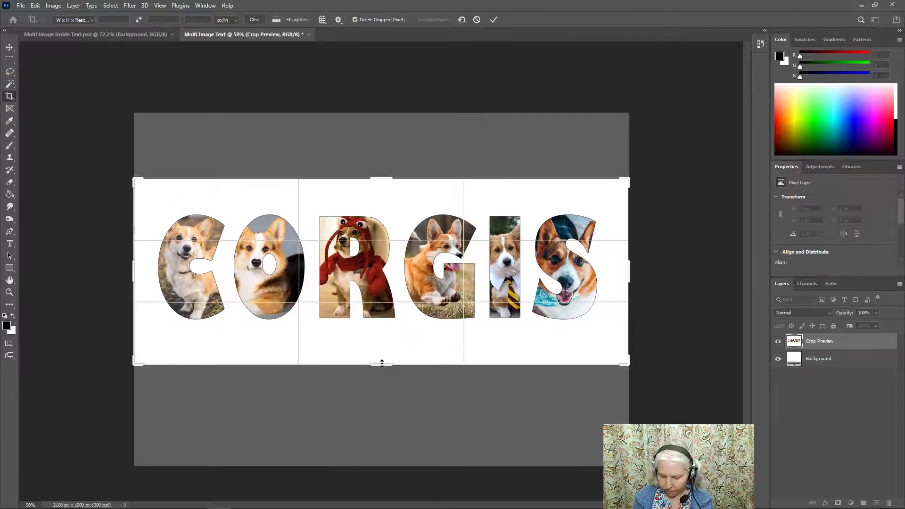
key(Return)
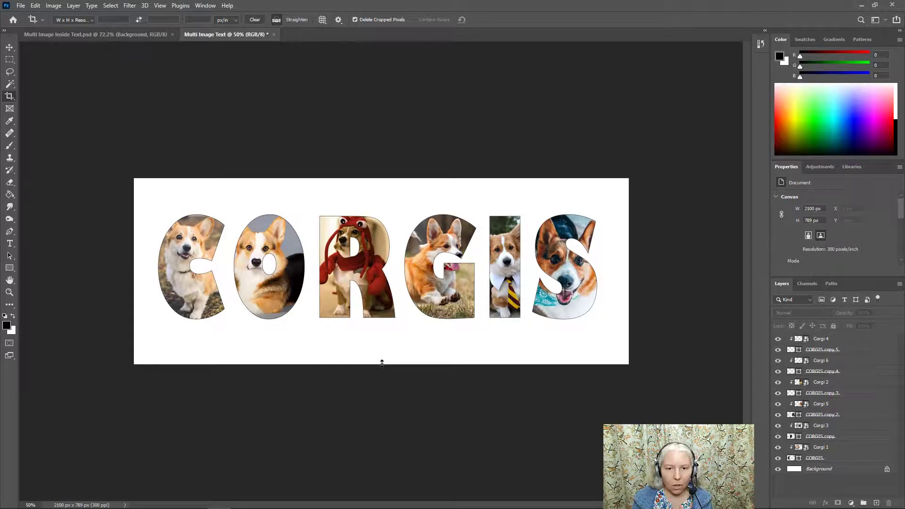
key(ctrl+0)
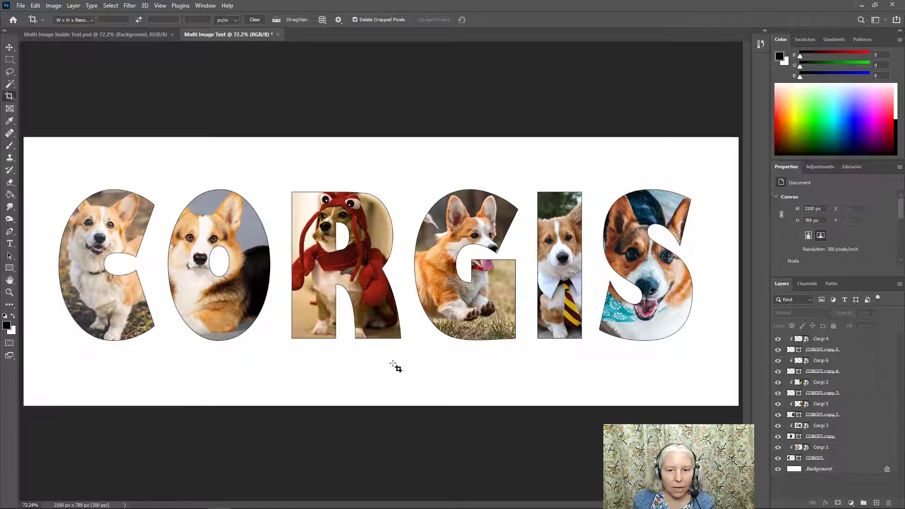
Step: Add a Gradient Fill layer directly above the Background with a green-to-blue preset from the Greens group
click(807, 469)
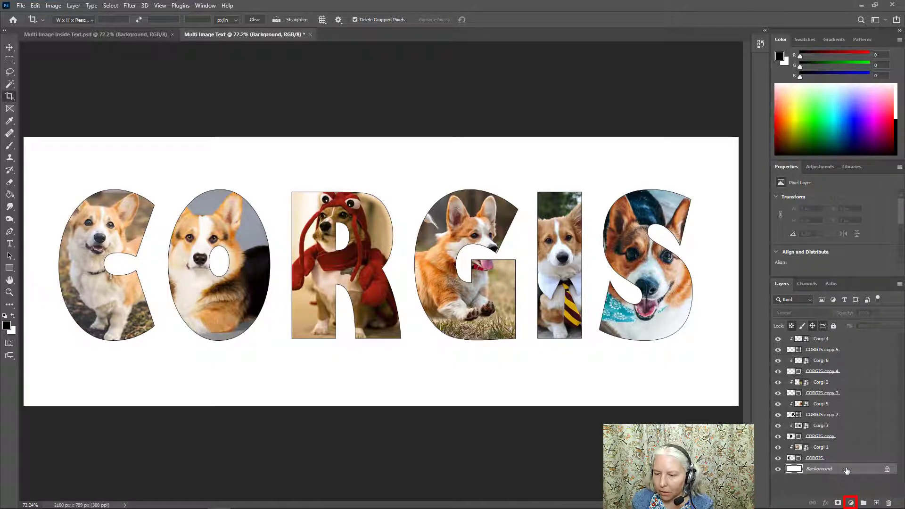
click(851, 503)
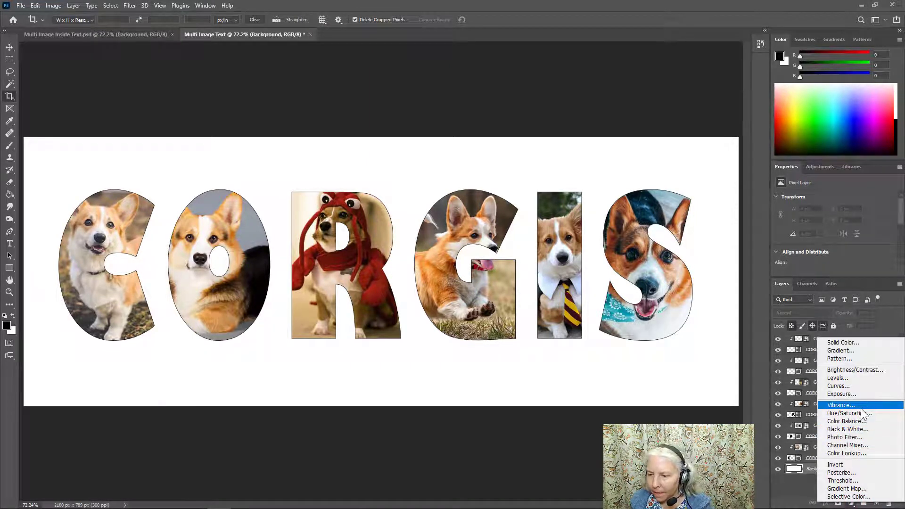
click(839, 351)
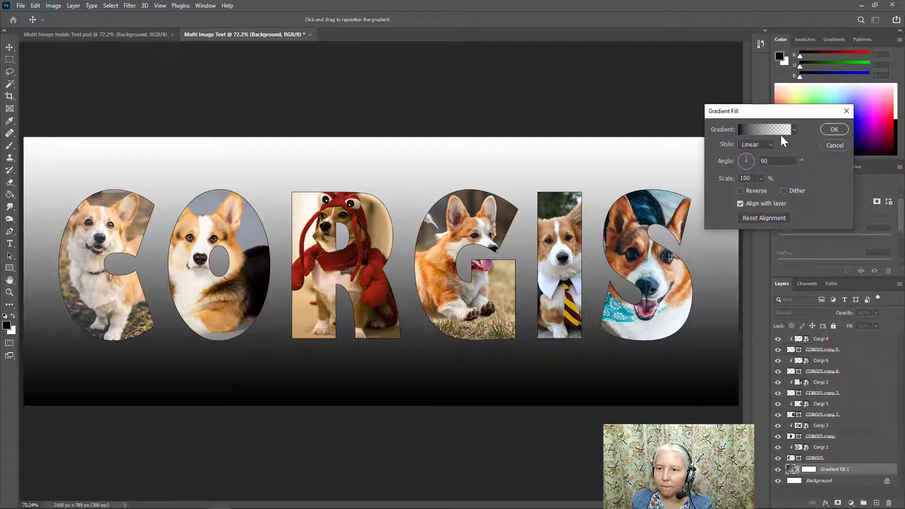
click(793, 129)
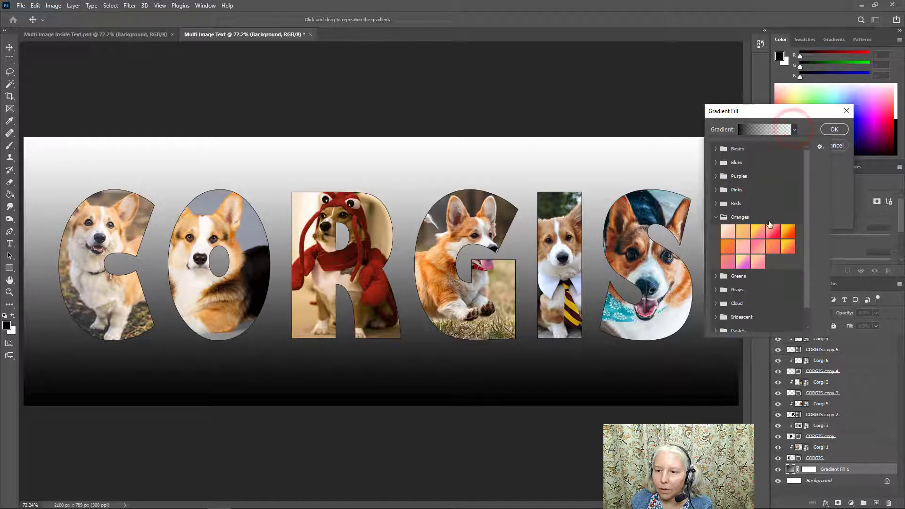
click(715, 276)
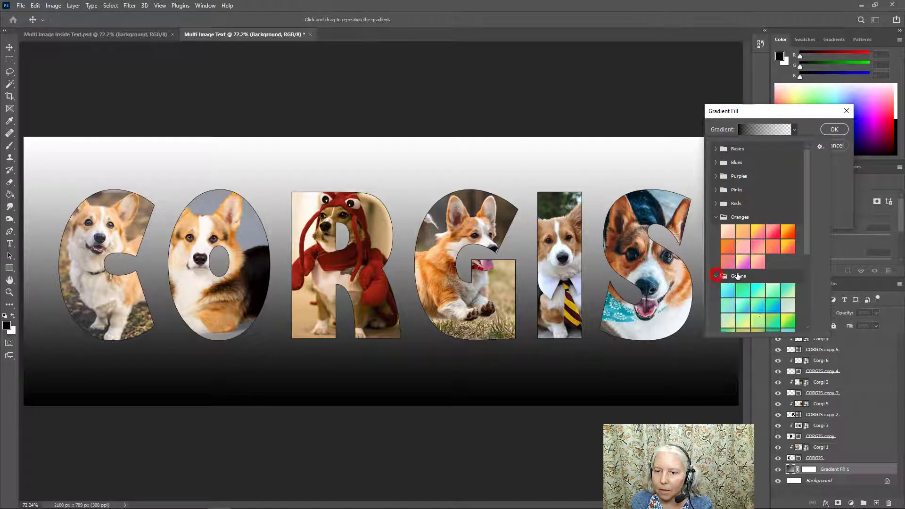
scroll(761, 317, down, 3)
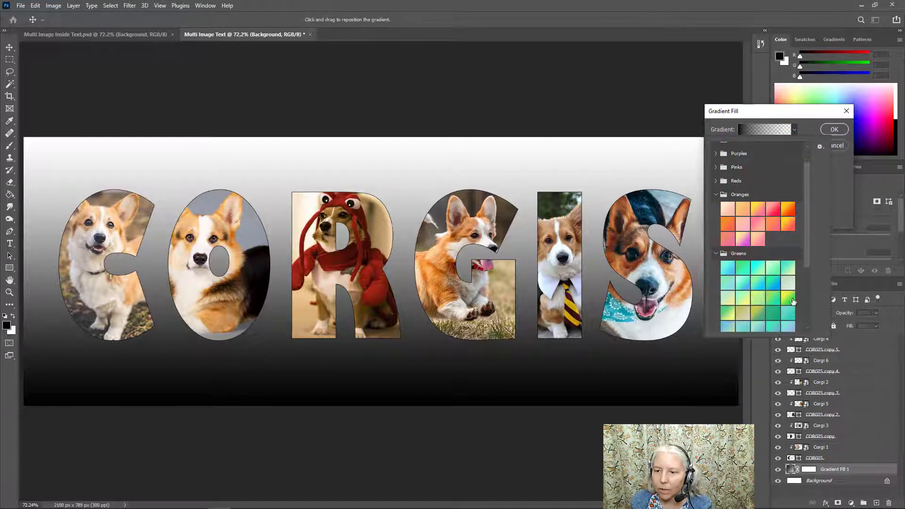
click(771, 282)
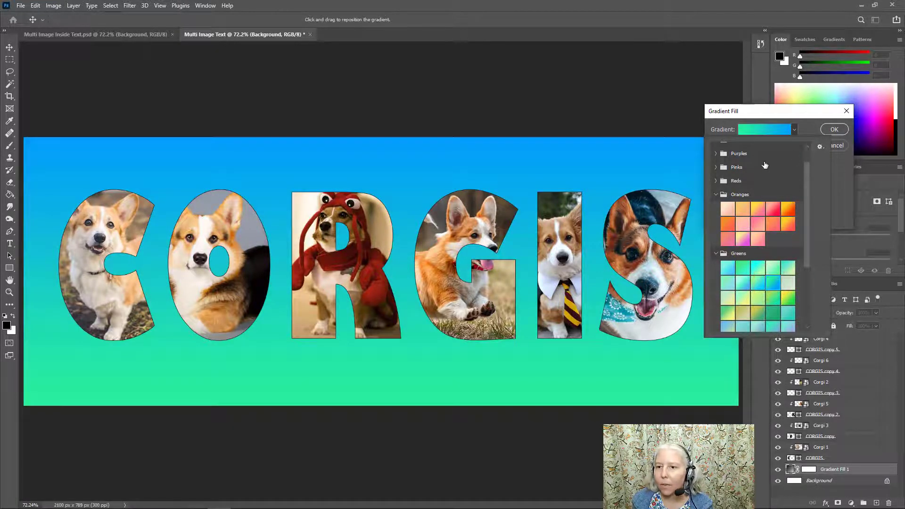
click(832, 127)
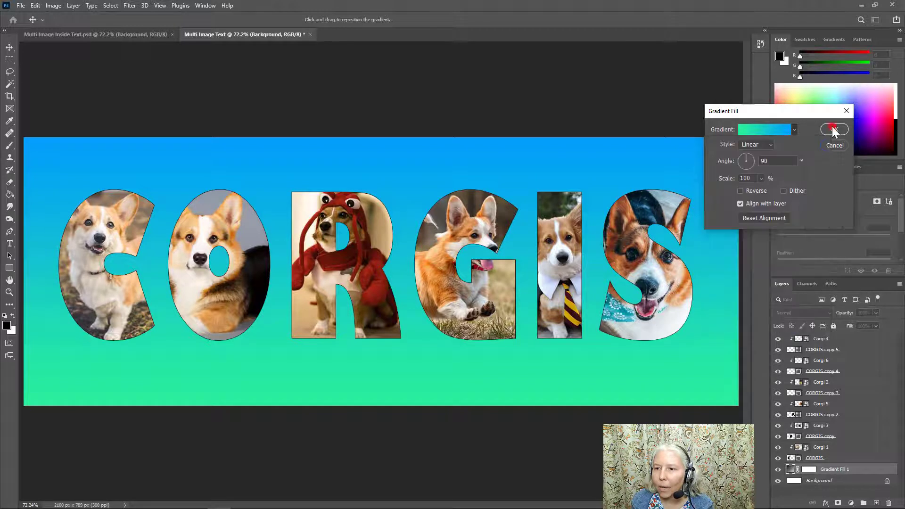
click(832, 127)
key(c)
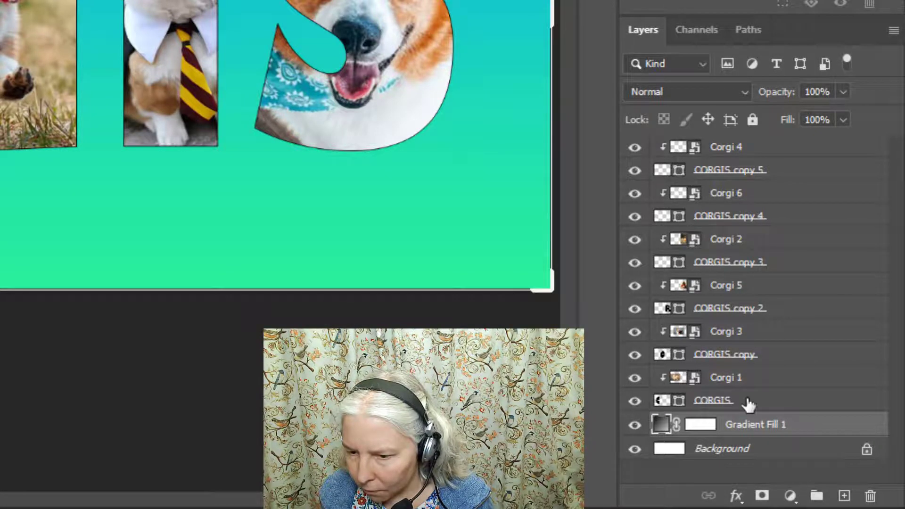
Step: Group all the letter and photo layers, from CORGIS up through Corgi 4, into one layer group with the default name and Pass Through mode
click(763, 399)
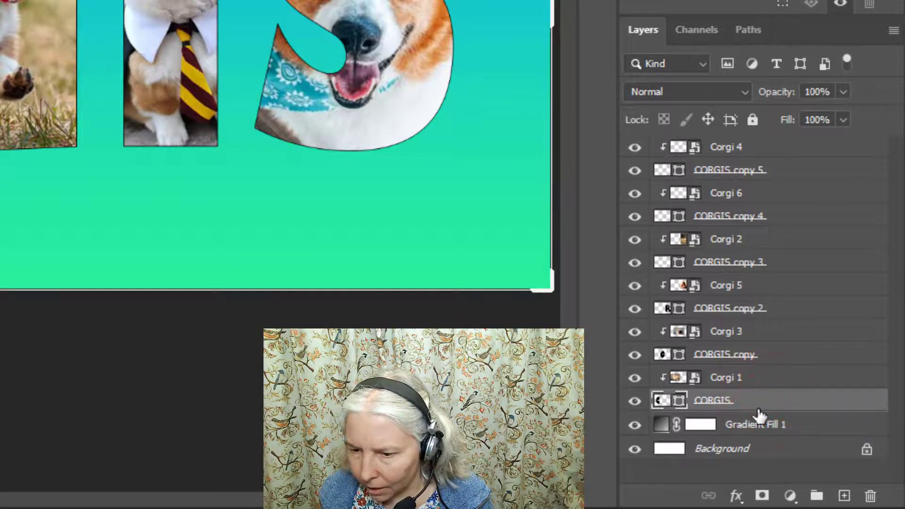
key(shift)
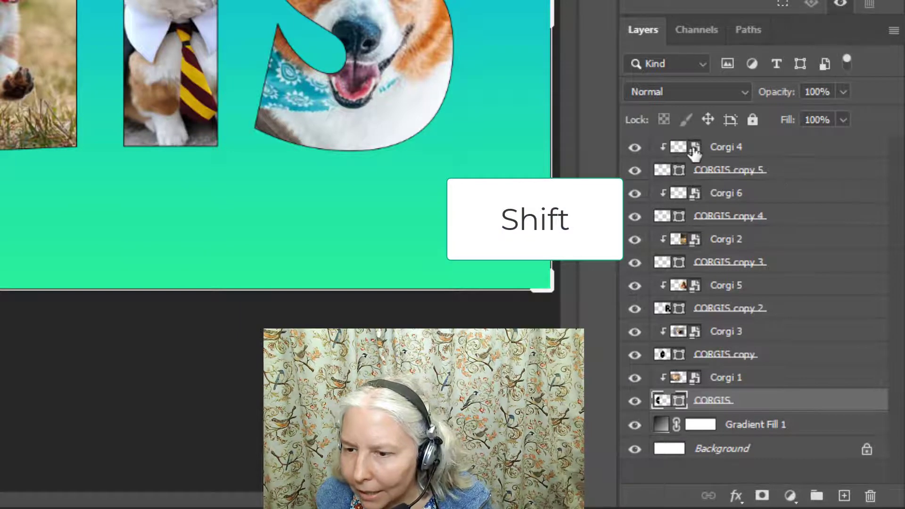
shift+click(792, 148)
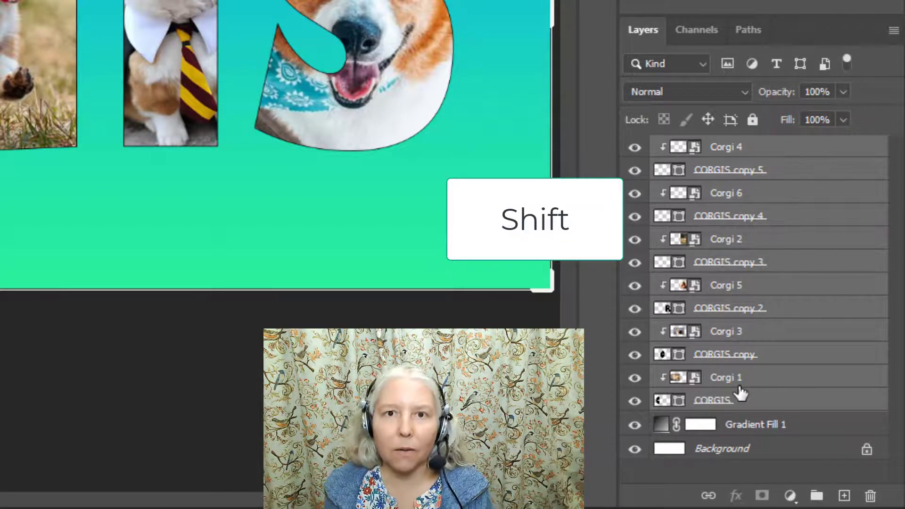
right_click(763, 261)
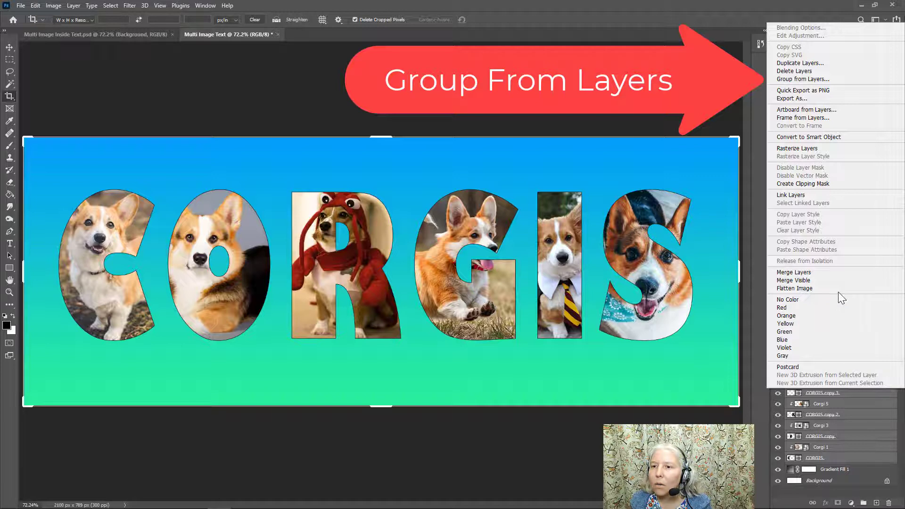
click(802, 80)
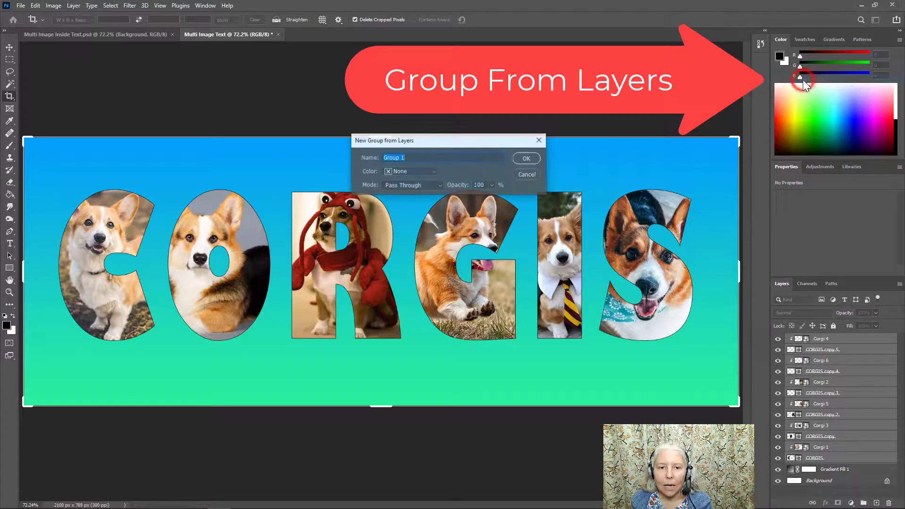
click(524, 159)
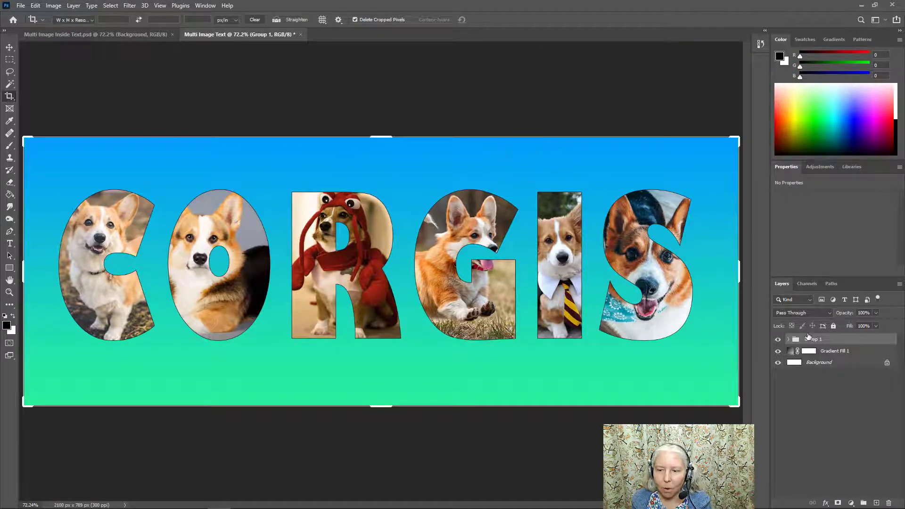
Step: Add a Stroke layer style, 6 px and positioned Inside, to the group holding the letters
click(839, 343)
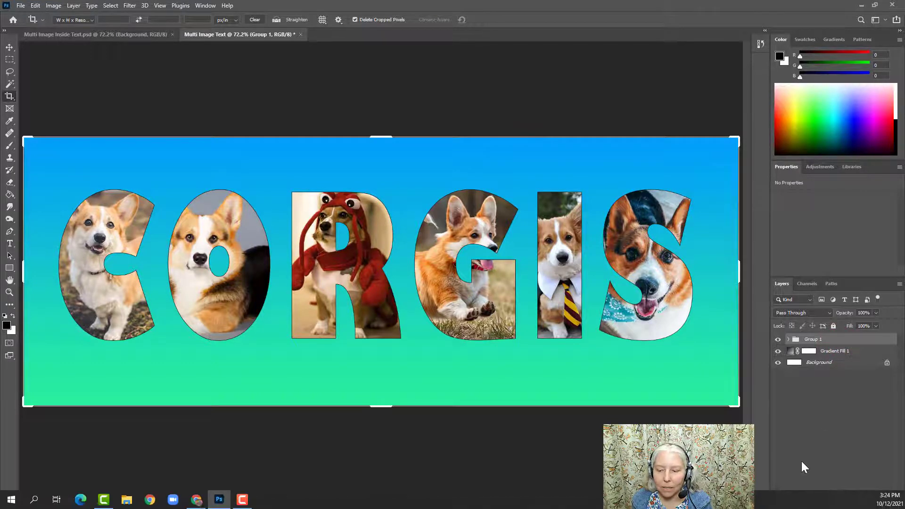
click(826, 505)
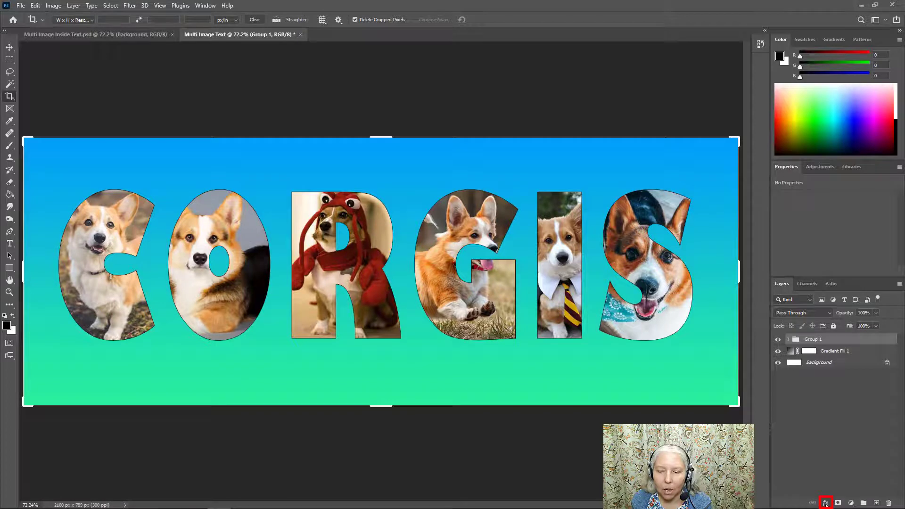
click(826, 503)
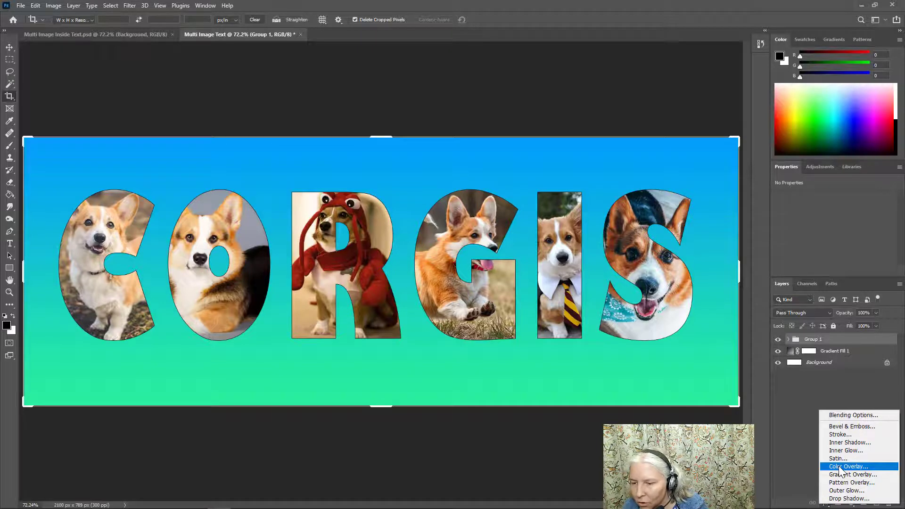
click(842, 435)
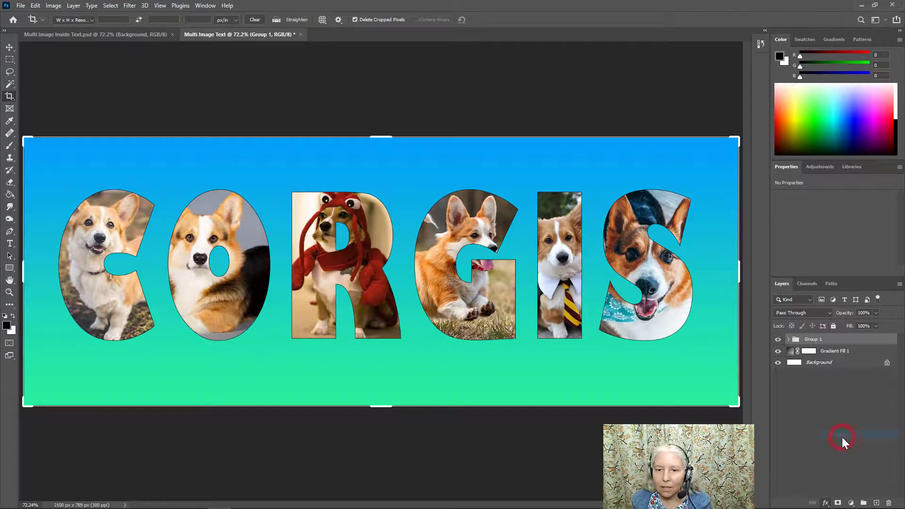
drag(626, 108, 614, 194)
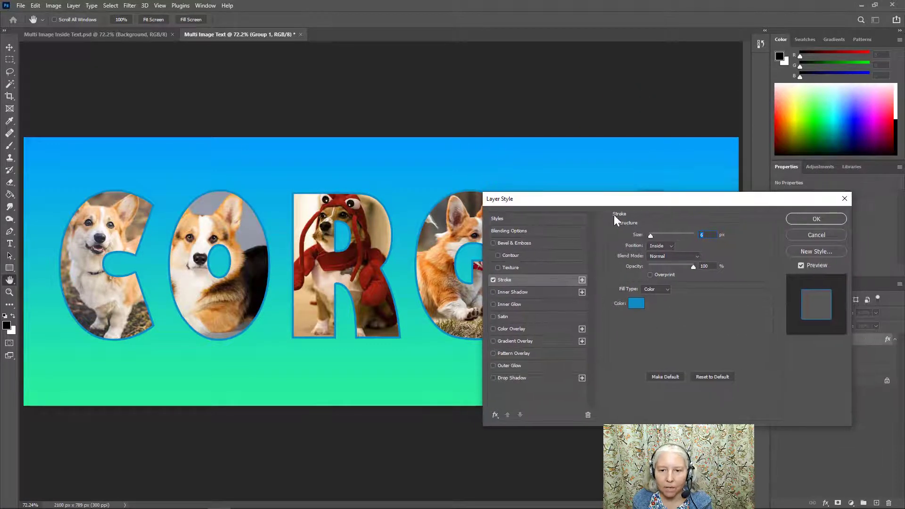
Step: Set the stroke colour to a printable burnt orange with hue 23° and saturation 80%
click(635, 304)
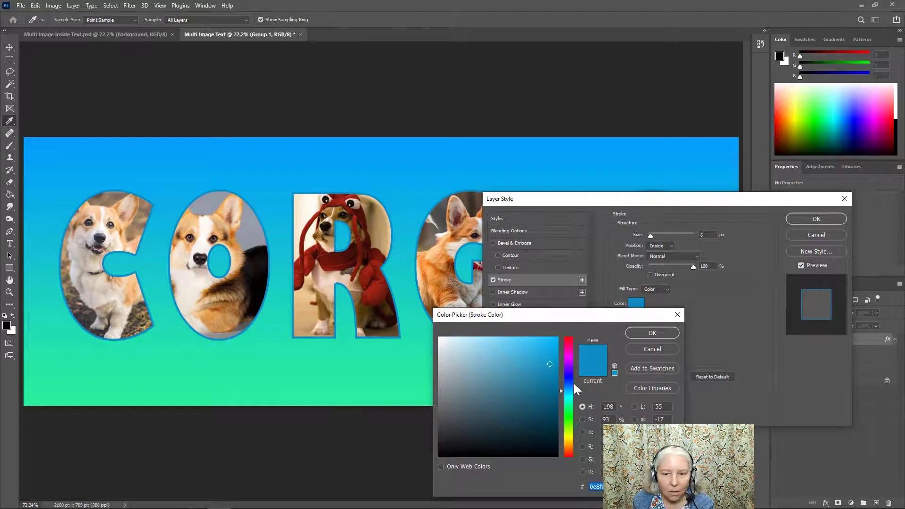
drag(576, 391, 576, 418)
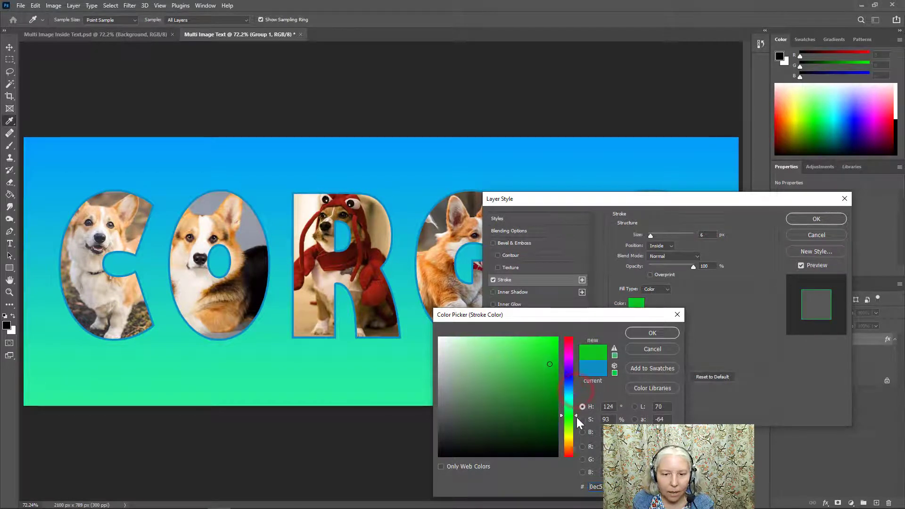
click(570, 436)
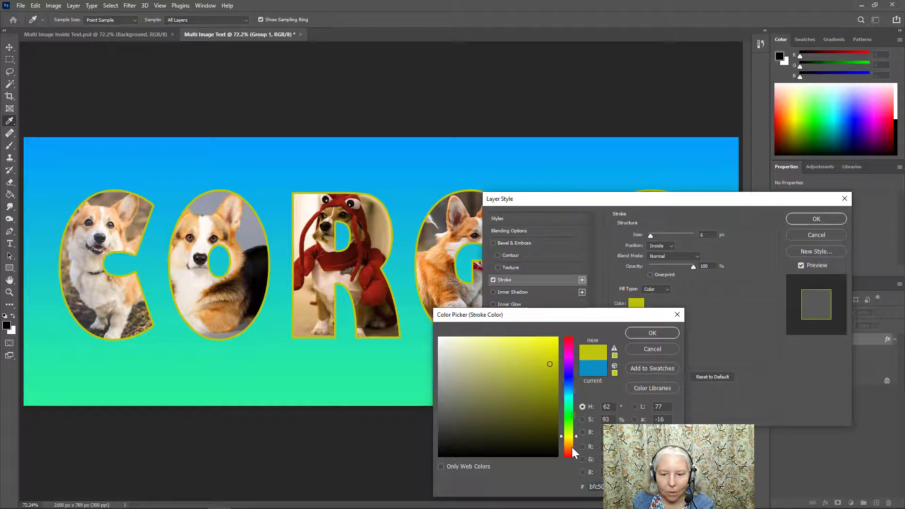
click(572, 447)
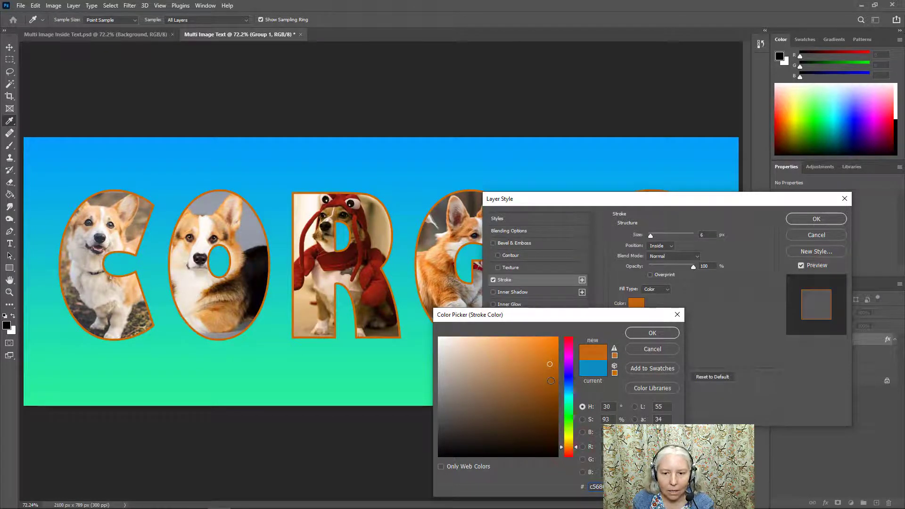
click(615, 372)
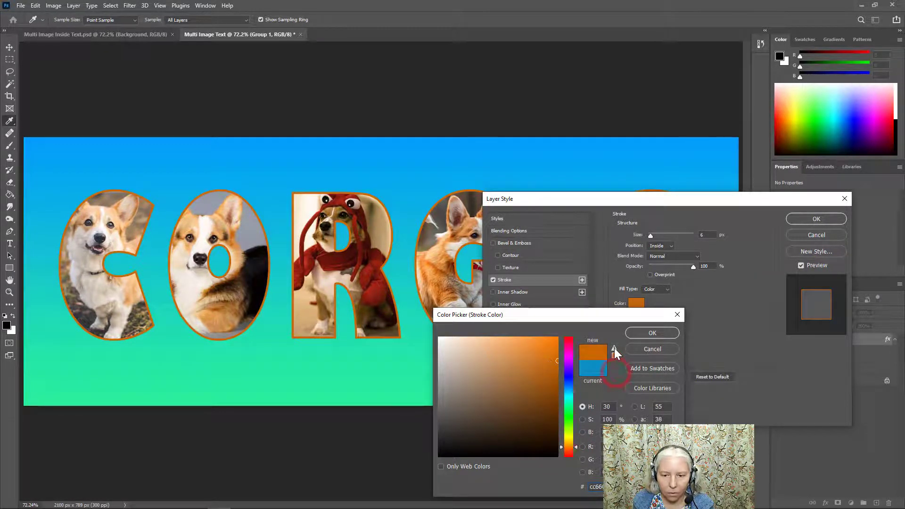
click(614, 351)
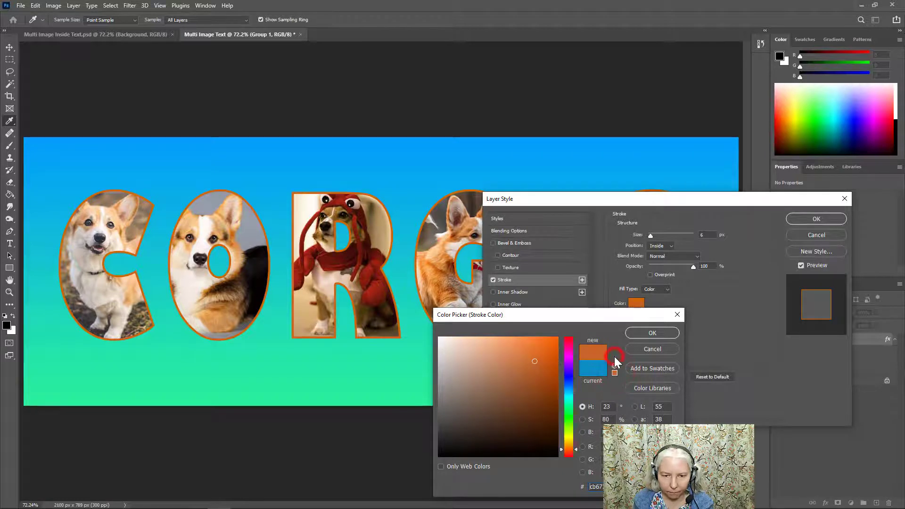
click(646, 333)
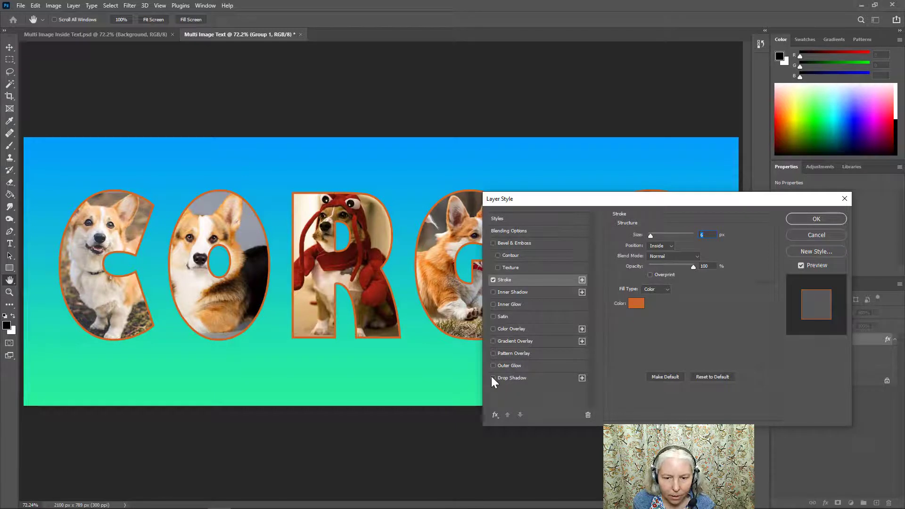
Step: Add a Drop Shadow to the letter group with angle 132°, distance 12 px and size 13 px, apply the styles, and deselect the group
click(493, 378)
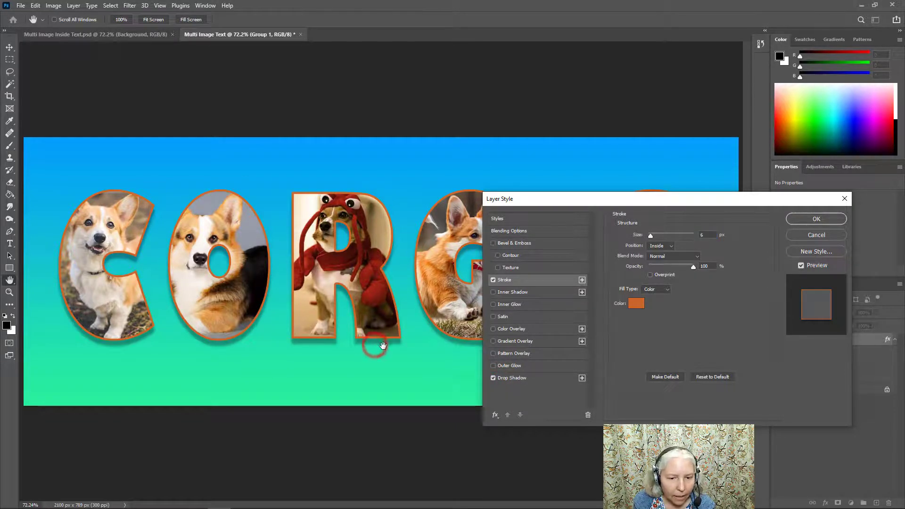
click(513, 378)
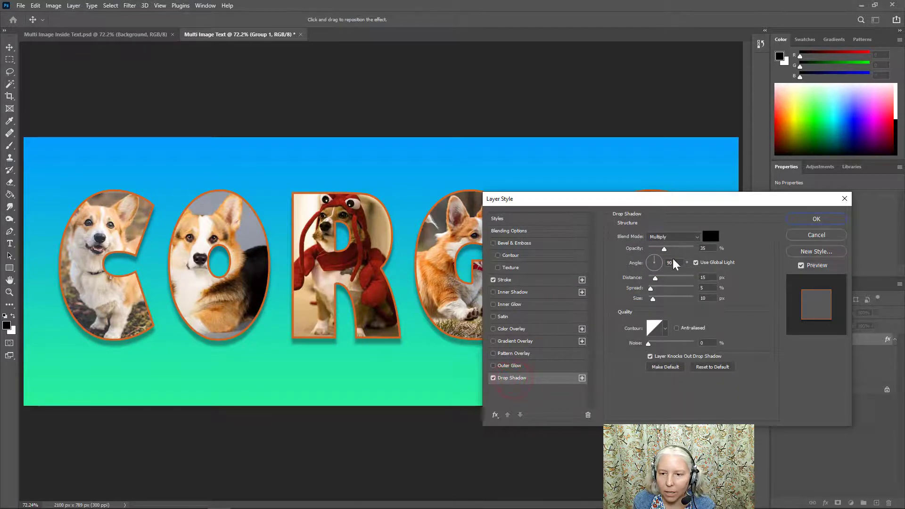
drag(395, 344, 400, 345)
mouse_move(653, 298)
mouse_down()
mouse_move(658, 304)
mouse_move(656, 282)
mouse_up()
click(657, 278)
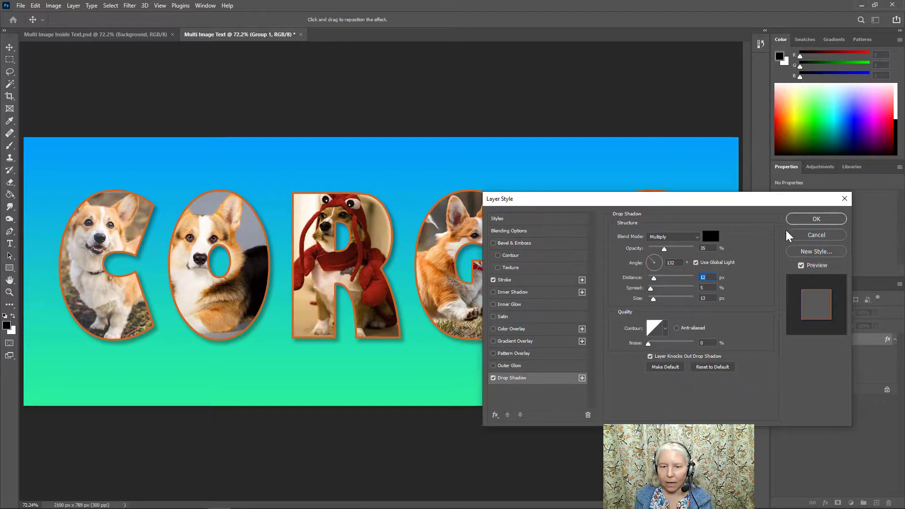
click(802, 218)
key(c)
click(856, 391)
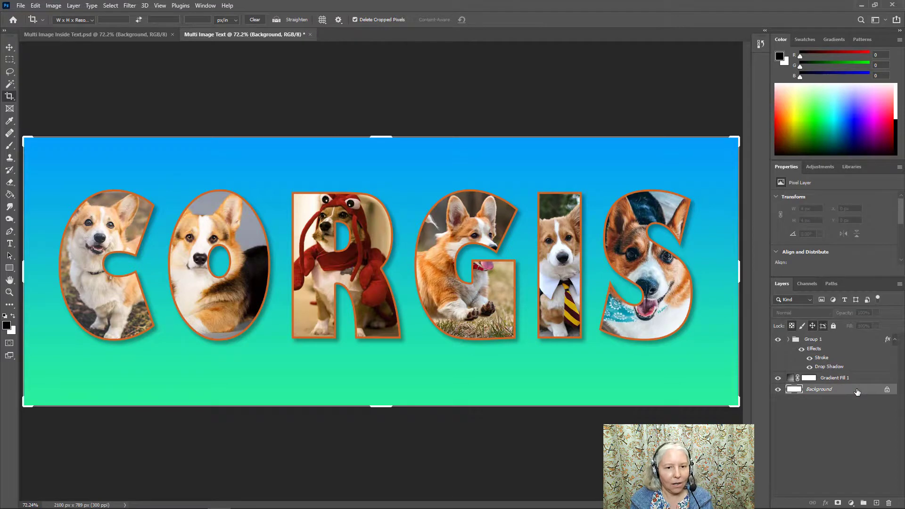